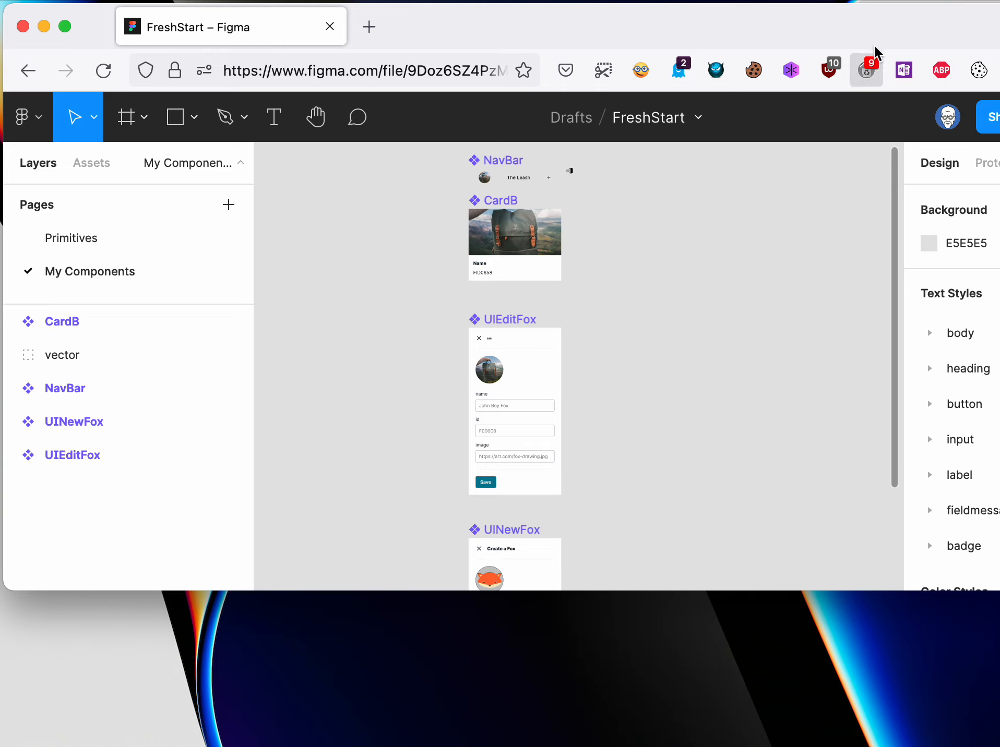
- Examine the UIEditFox component's layout, from its Edit header and image to its name, id and image fields and Save button
{"action": "left_click_drag", "start_coordinate": [876, 23], "coordinate": [649, 24]}
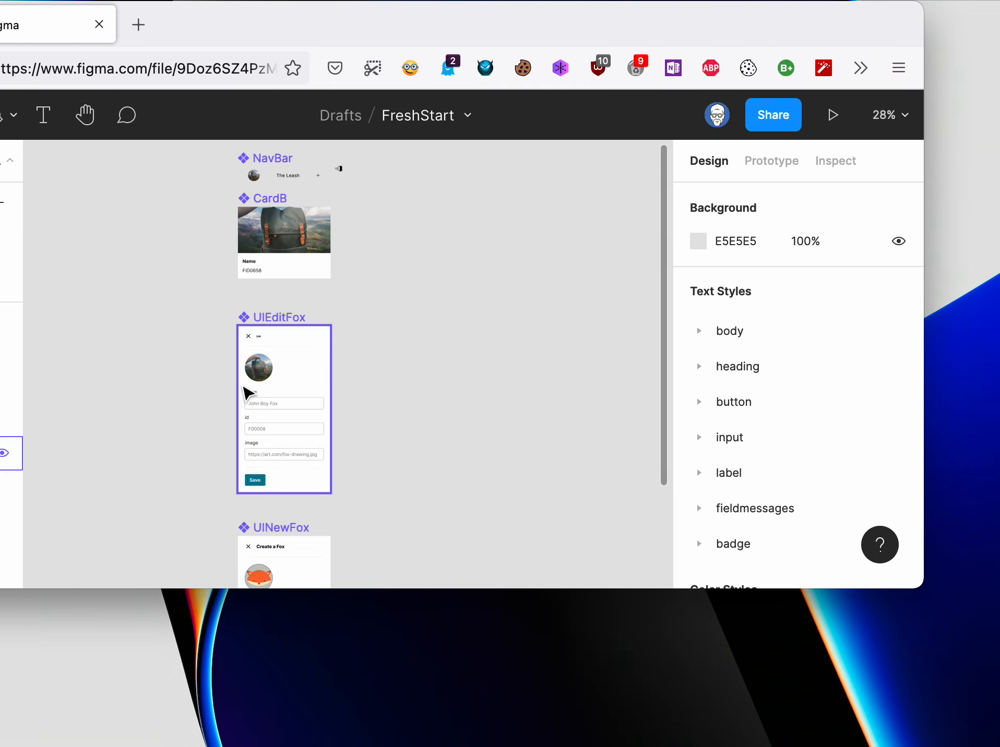
{"action": "scroll", "coordinate": [232, 348], "scroll_direction": "up", "scroll_amount": 4}
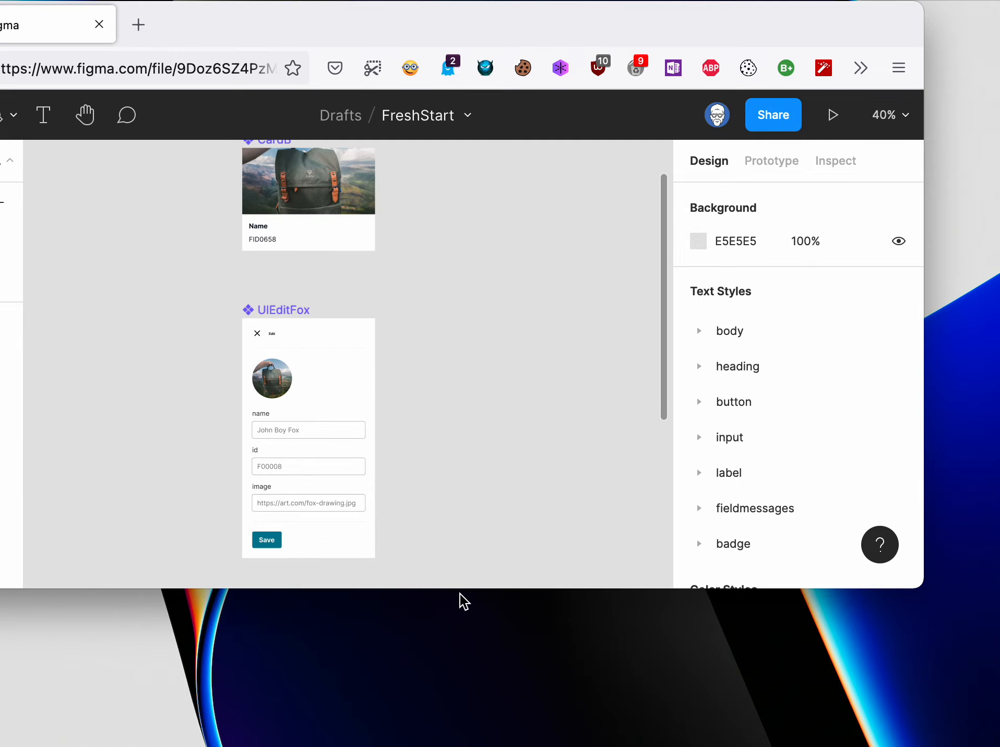
{"action": "left_click_drag", "start_coordinate": [462, 588], "coordinate": [468, 741]}
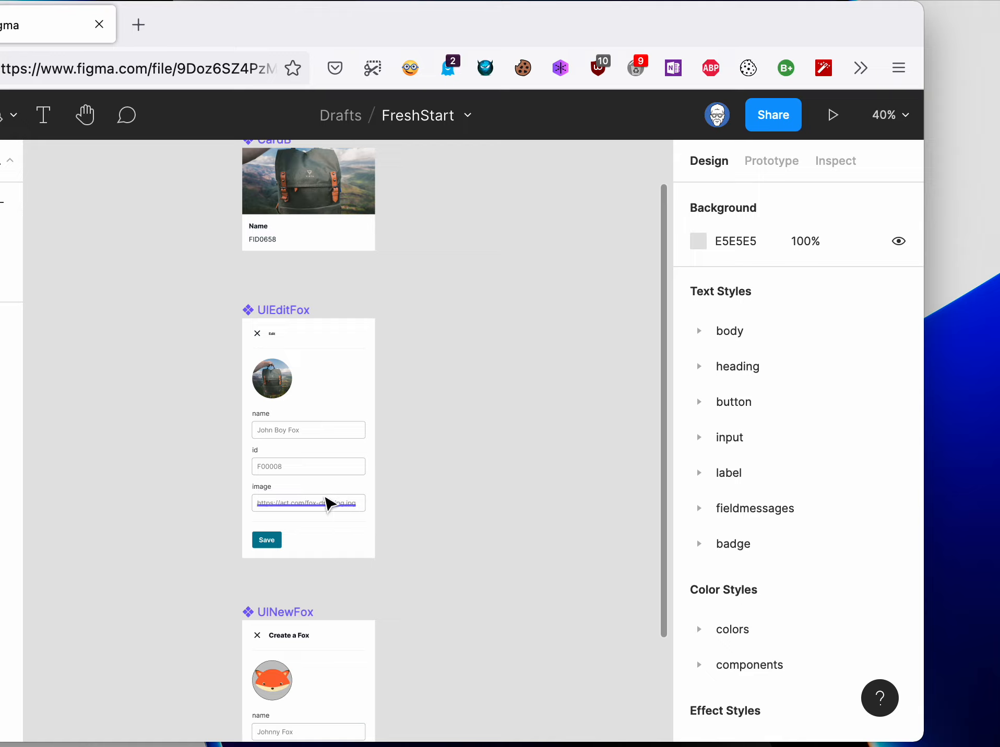
{"action": "scroll", "coordinate": [309, 497], "scroll_direction": "up", "scroll_amount": 2}
{"action": "scroll", "coordinate": [261, 407], "scroll_direction": "up", "scroll_amount": 6}
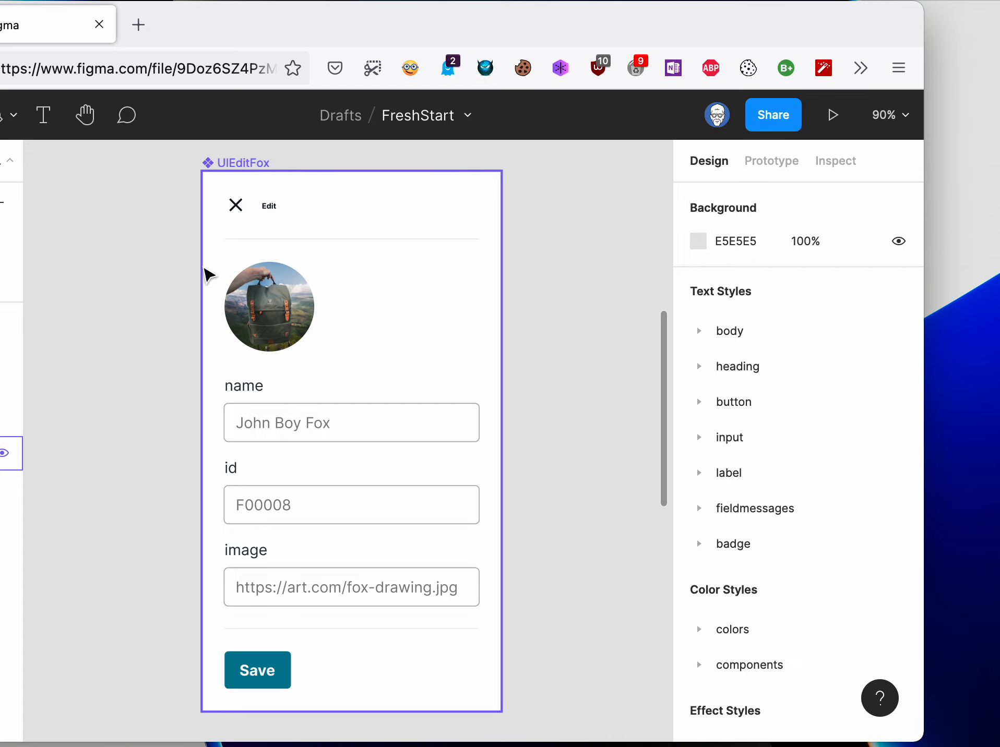
{"action": "scroll", "coordinate": [197, 282], "scroll_direction": "up", "scroll_amount": 1}
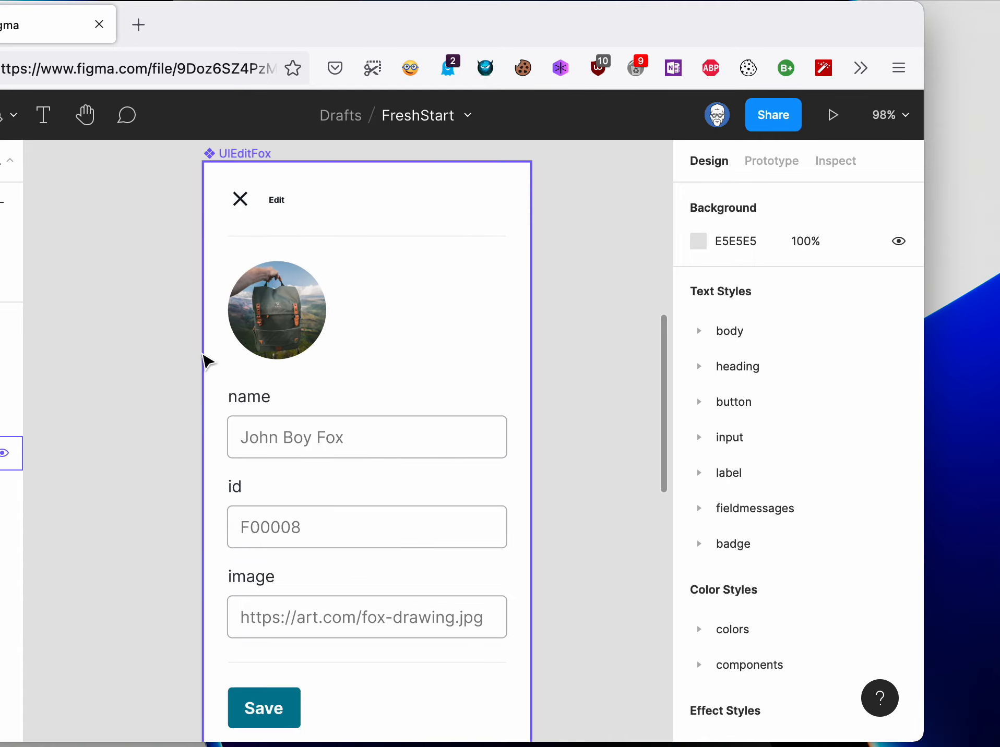
{"action": "scroll", "coordinate": [163, 374], "scroll_direction": "down", "scroll_amount": 1}
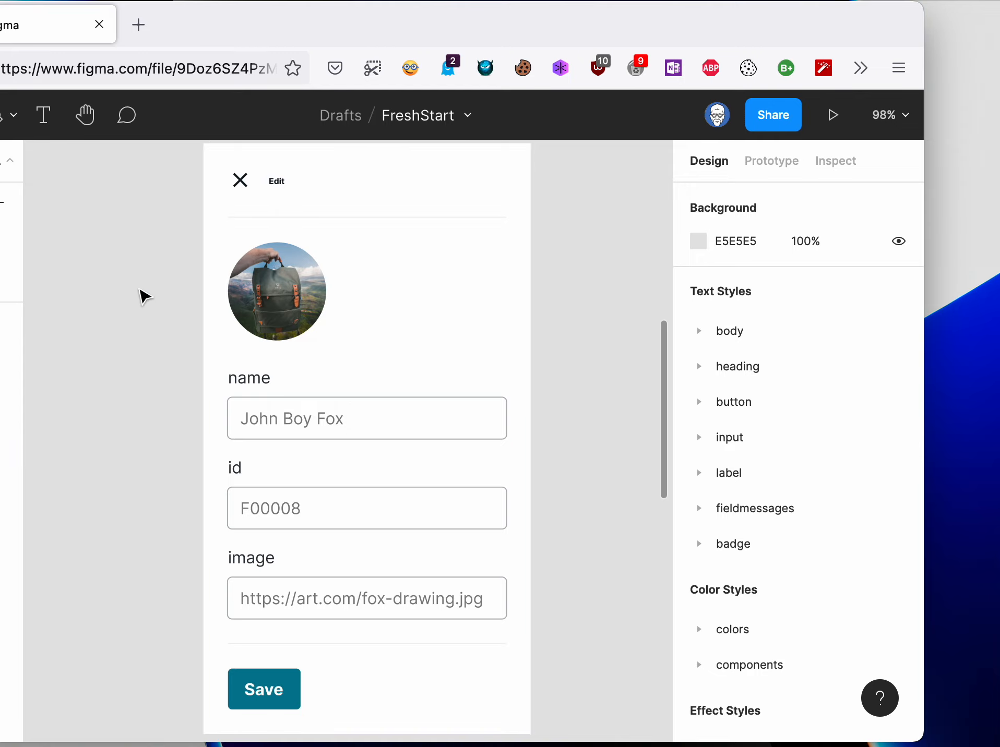
{"action": "scroll", "coordinate": [142, 296], "scroll_direction": "up", "scroll_amount": 1}
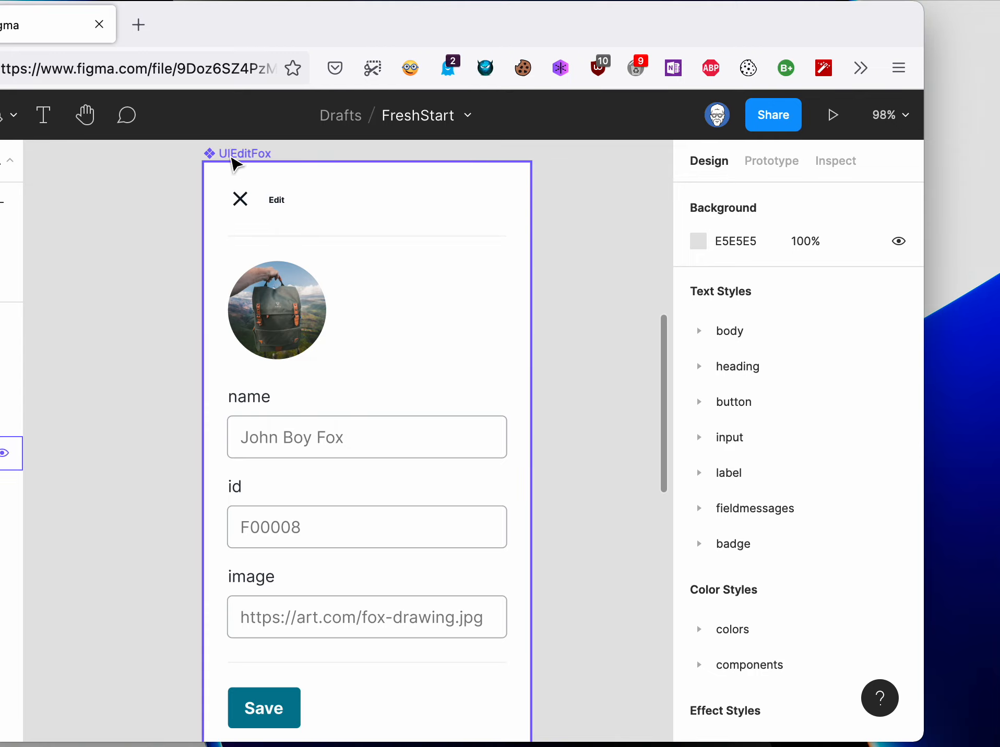
{"action": "scroll", "coordinate": [152, 234], "scroll_direction": "down", "scroll_amount": 1}
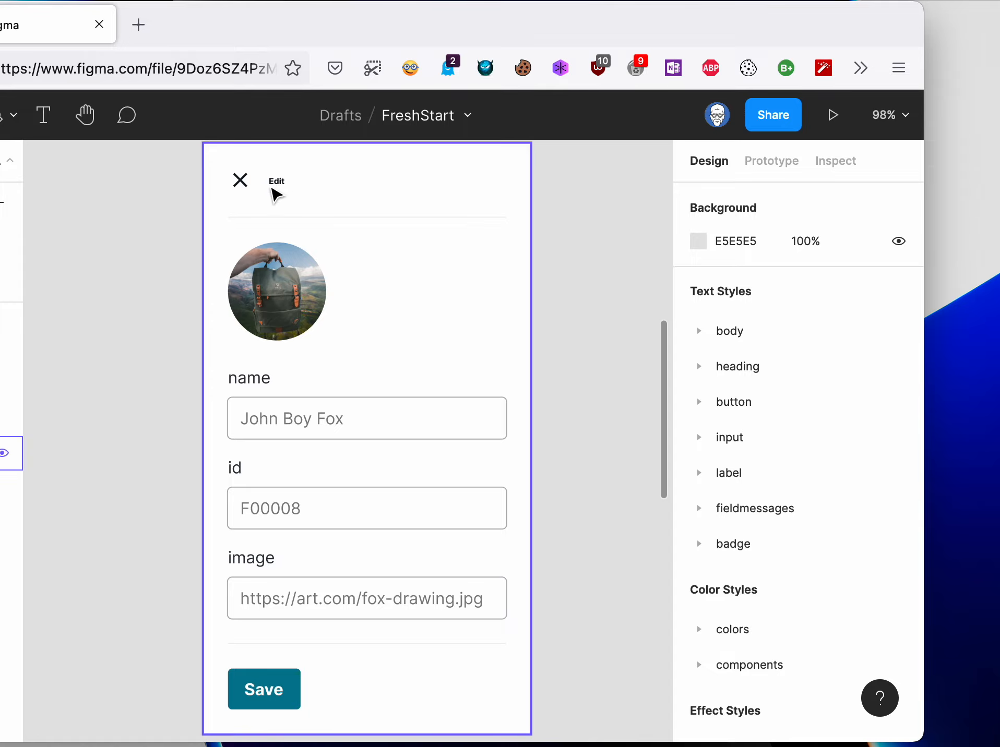
{"action": "scroll", "coordinate": [276, 196], "scroll_direction": "up", "scroll_amount": 5}
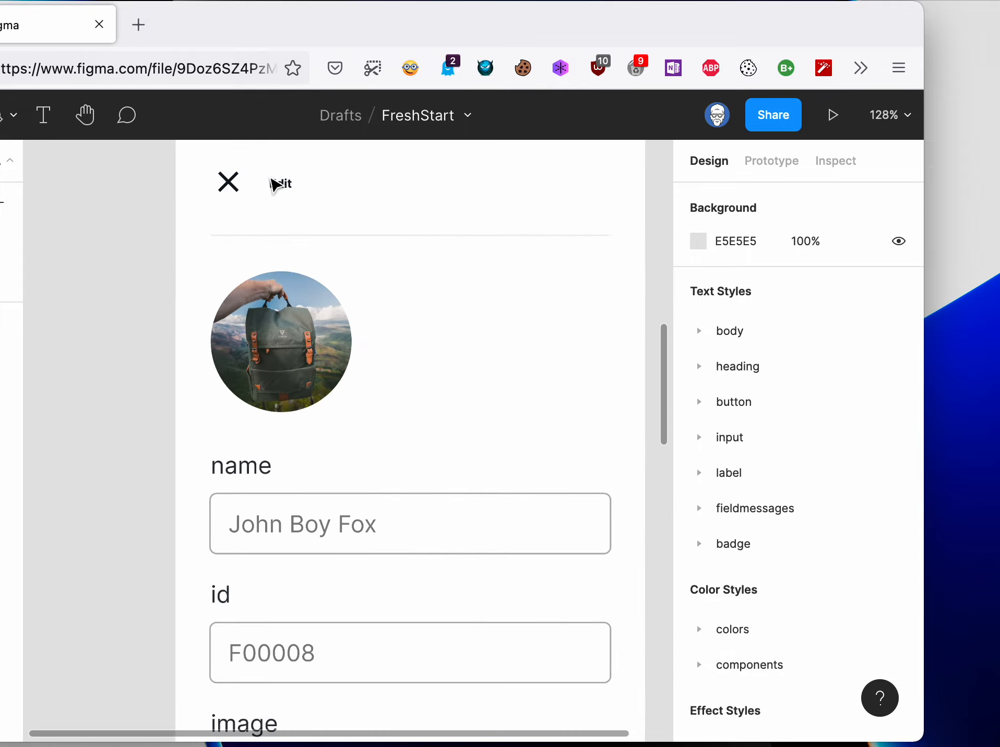
{"action": "scroll", "coordinate": [276, 185], "scroll_direction": "up", "scroll_amount": 4}
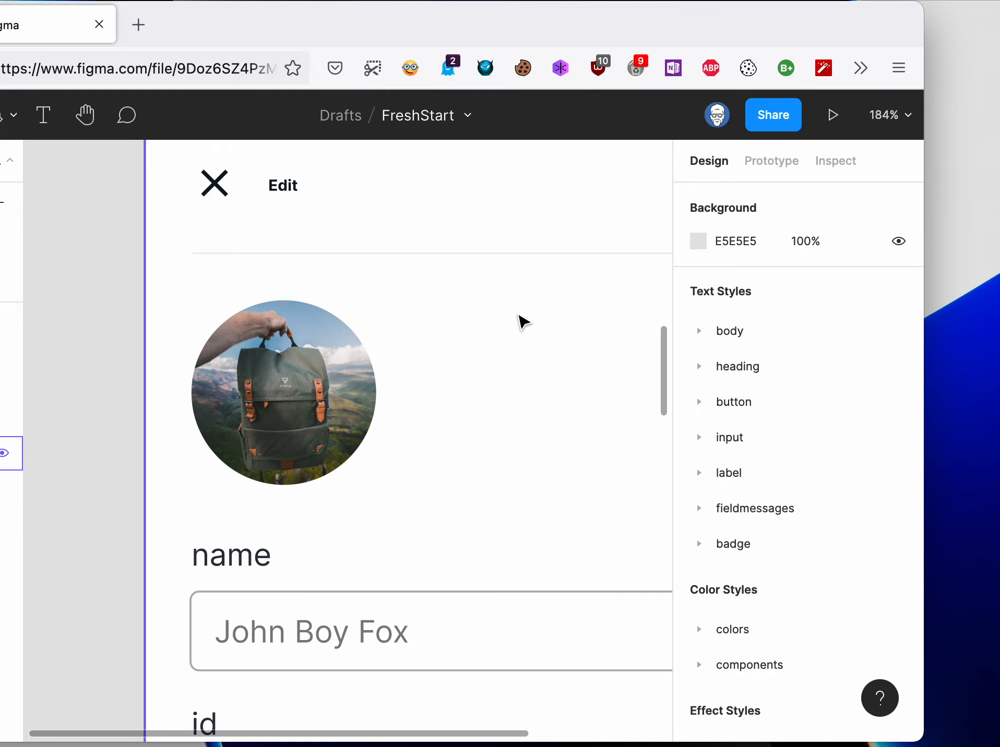
{"action": "scroll", "coordinate": [520, 321], "scroll_direction": "down", "scroll_amount": 5}
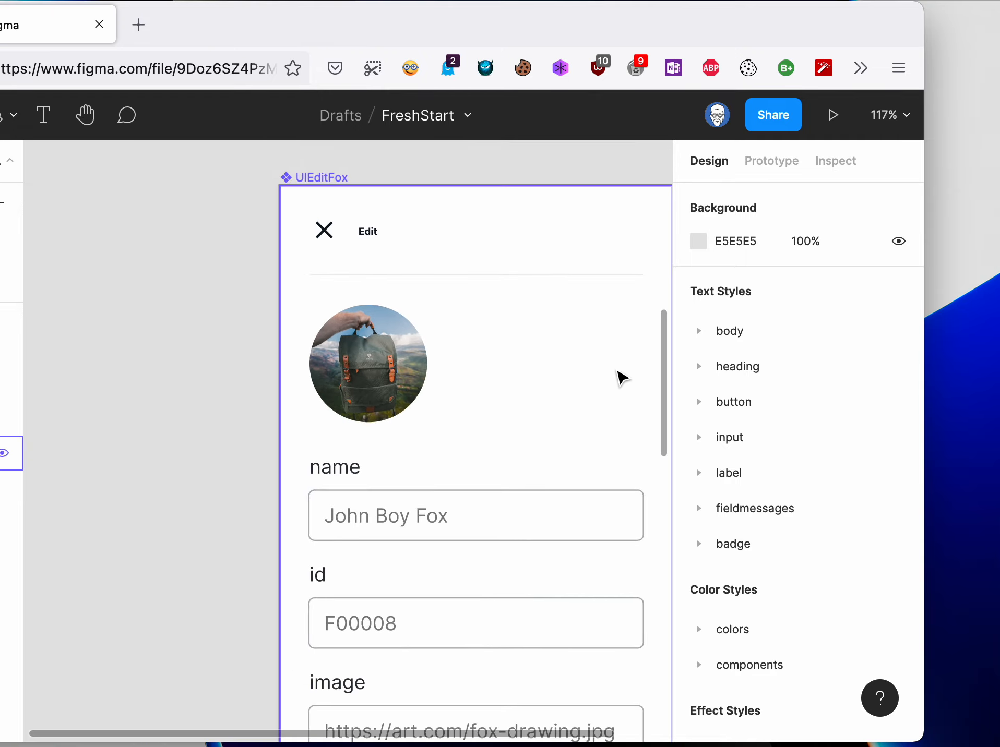
{"action": "left_click_drag", "start_coordinate": [748, 34], "coordinate": [880, 20]}
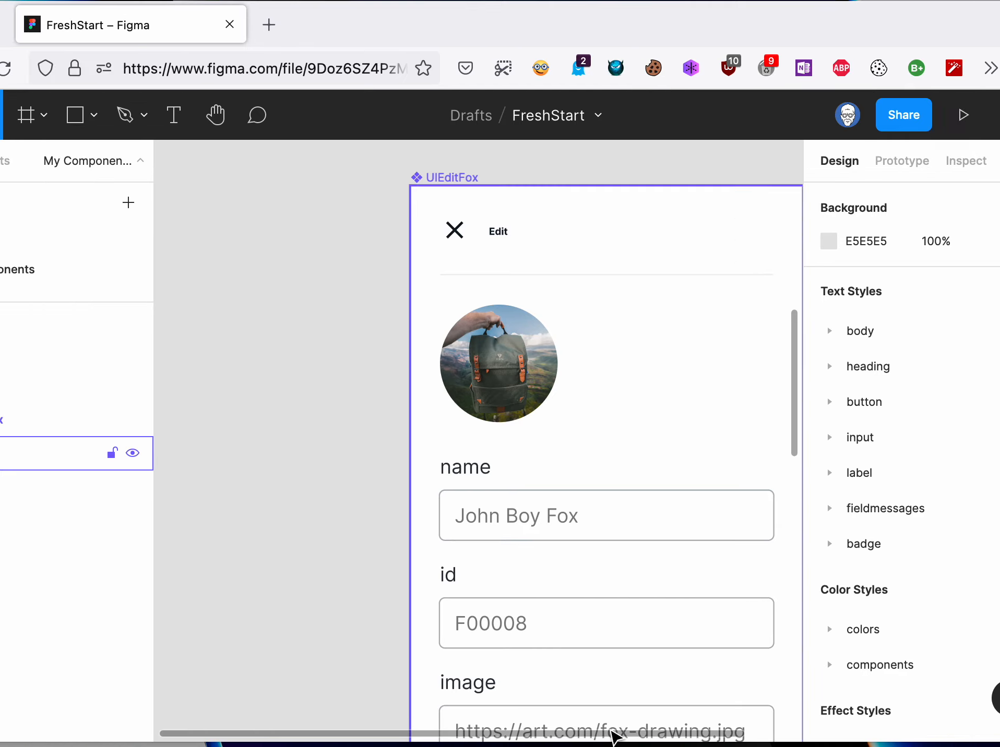
{"action": "left_click_drag", "start_coordinate": [613, 734], "coordinate": [702, 736]}
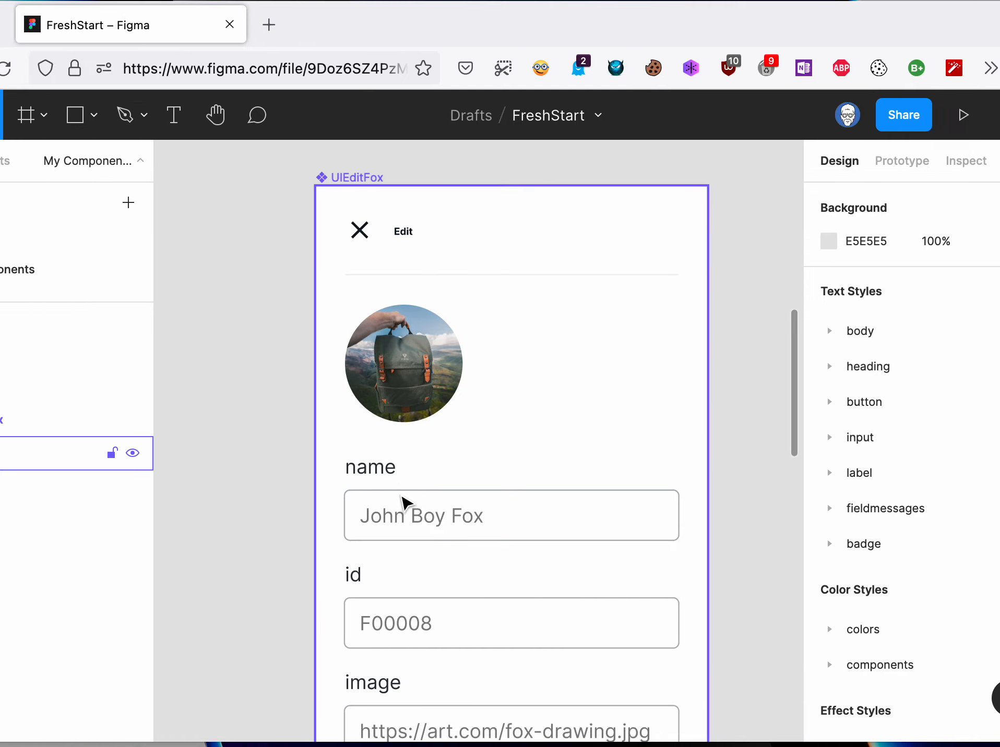
{"action": "scroll", "coordinate": [451, 478], "scroll_direction": "down", "scroll_amount": 3}
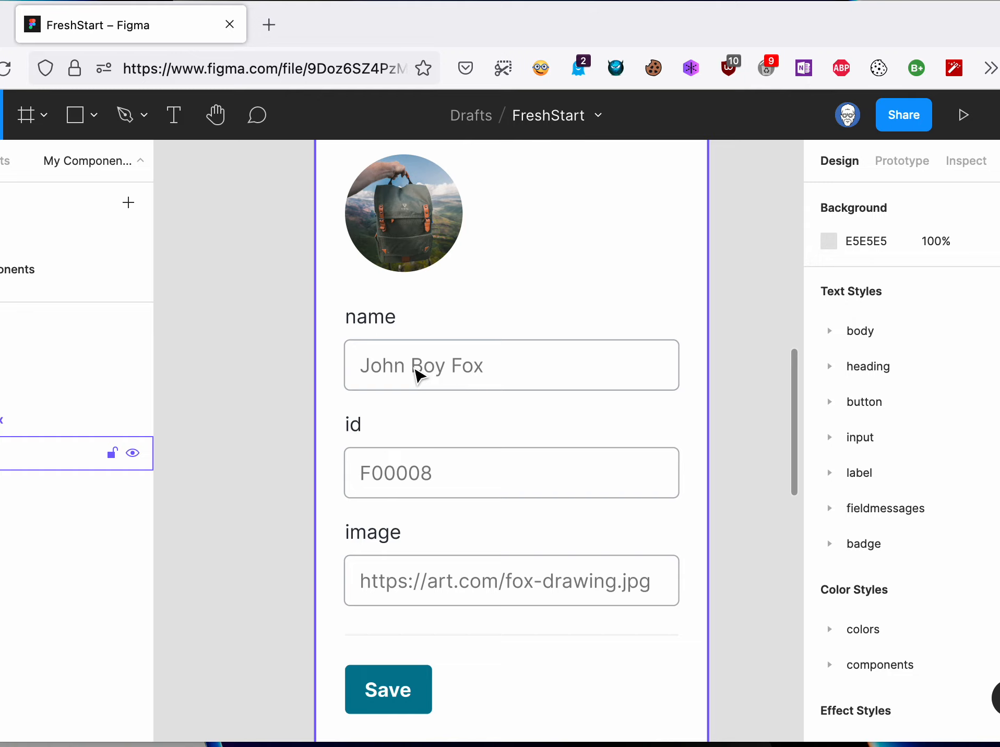
- Replace the first names in the UIEditFox name field's placeholder text with a different sample first name, keeping the surname
{"action": "left_click", "coordinate": [426, 374]}
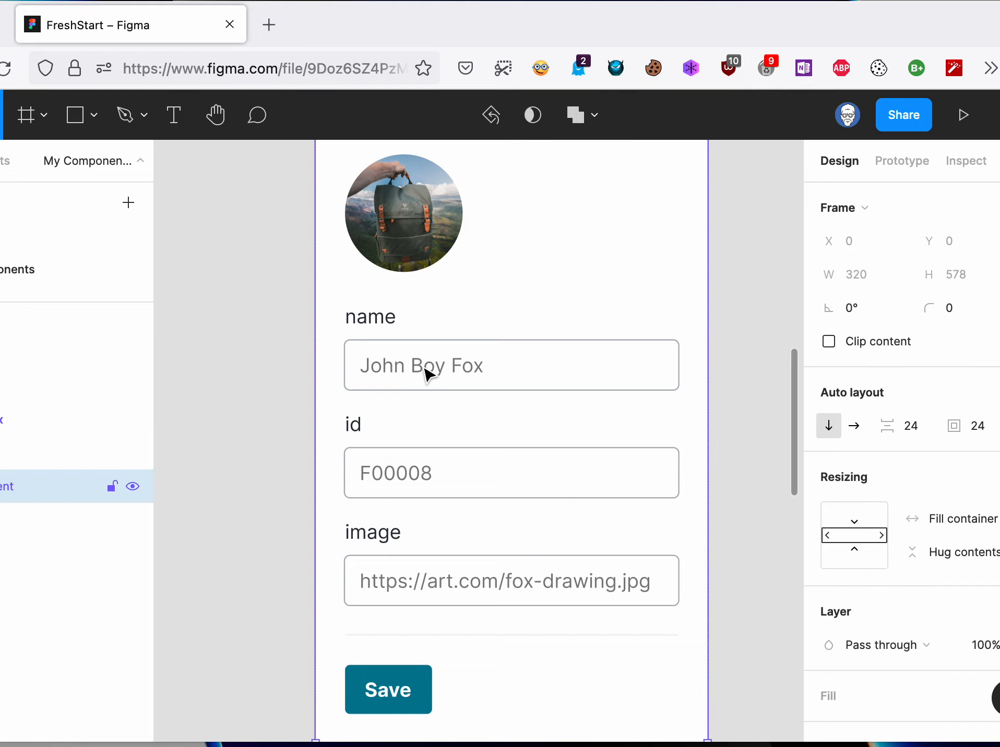
{"action": "left_click", "coordinate": [429, 374]}
{"action": "left_click", "coordinate": [429, 374]}
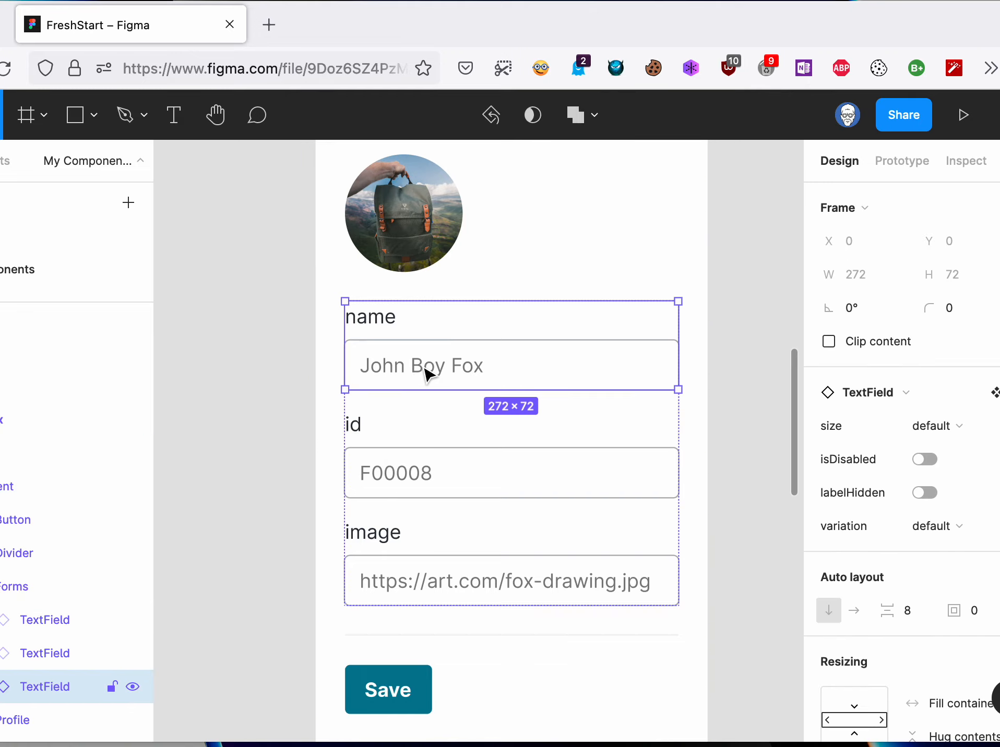
{"action": "left_click", "coordinate": [427, 370]}
{"action": "left_click", "coordinate": [427, 371]}
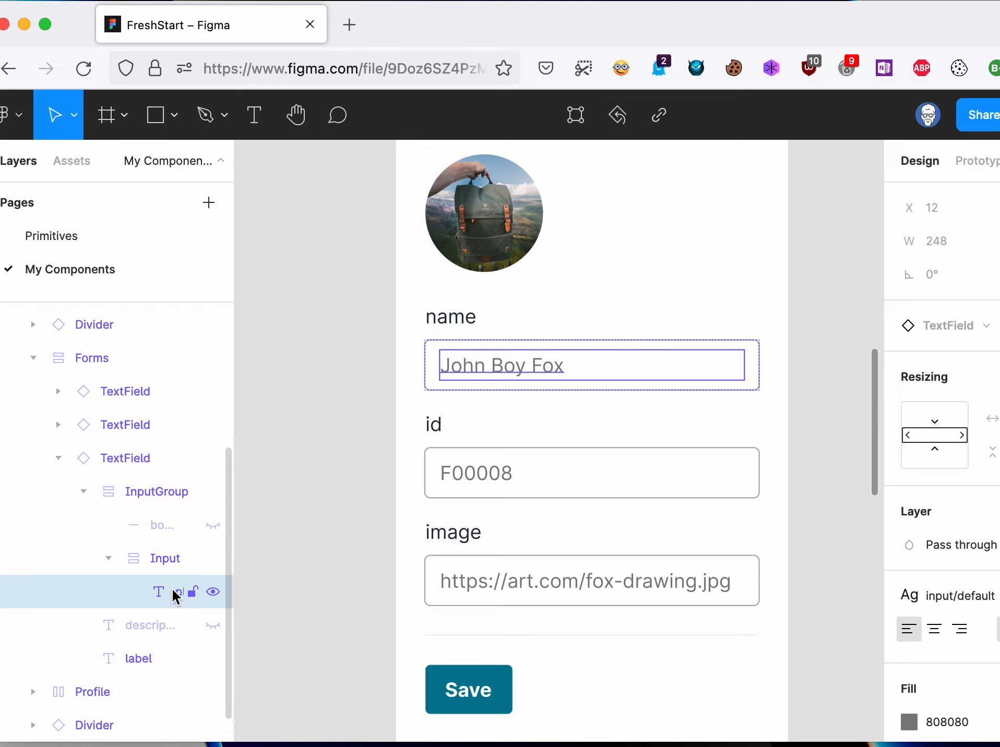
{"action": "double_click", "coordinate": [517, 372]}
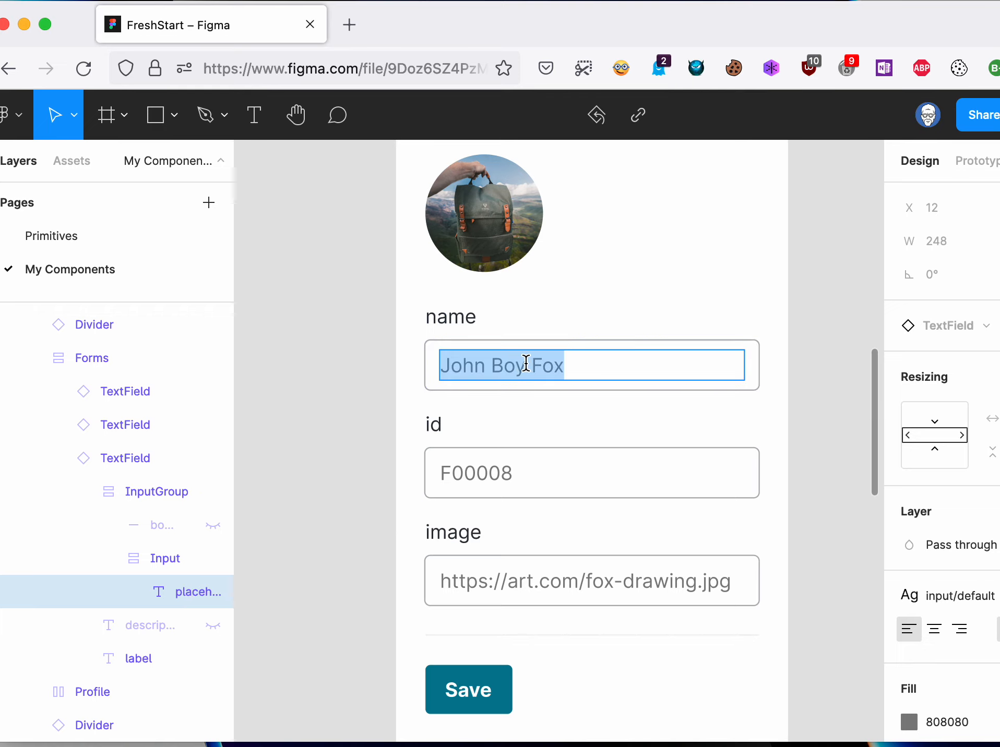
{"action": "left_click", "coordinate": [526, 364]}
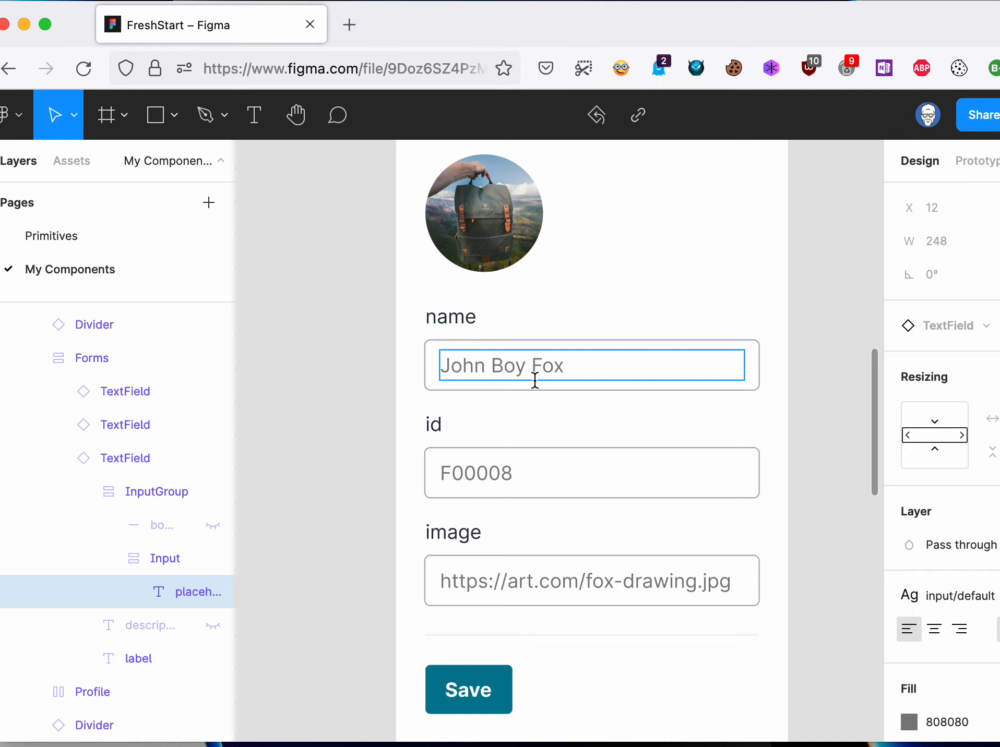
{"action": "key", "text": "BackSpace"}
{"action": "key", "text": "BackSpace"}
{"action": "key", "text": "BackSpace"}
{"action": "key", "text": "BackSpace"}
{"action": "key", "text": "BackSpace"}
{"action": "key", "text": "BackSpace"}
{"action": "key", "text": "BackSpace"}
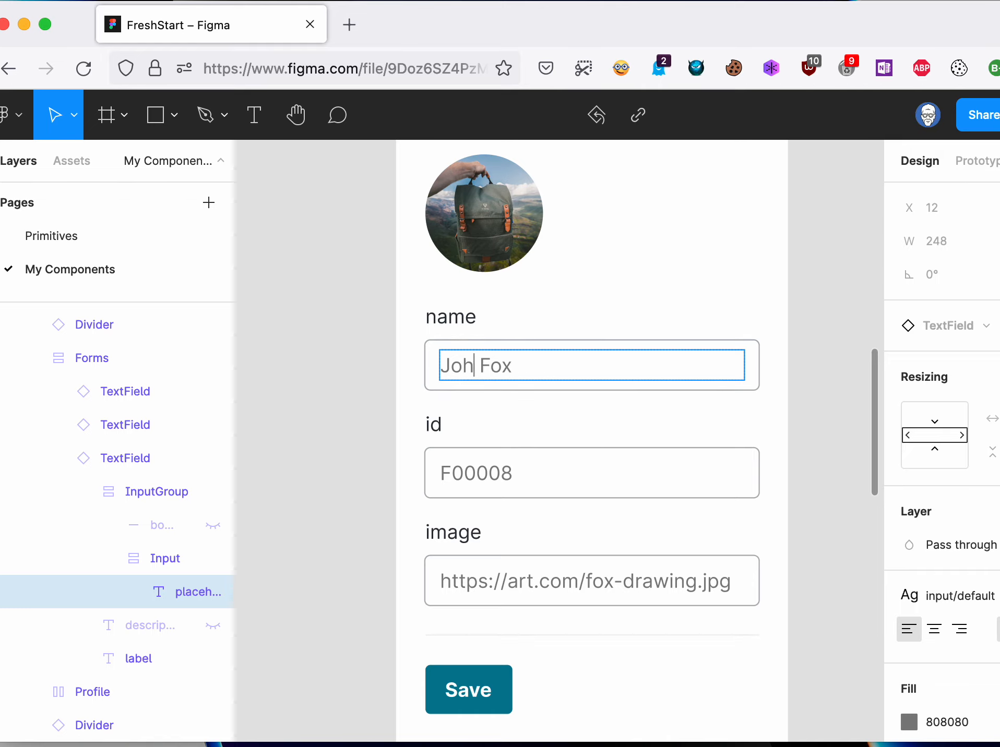
{"action": "type", "text": "ane"}
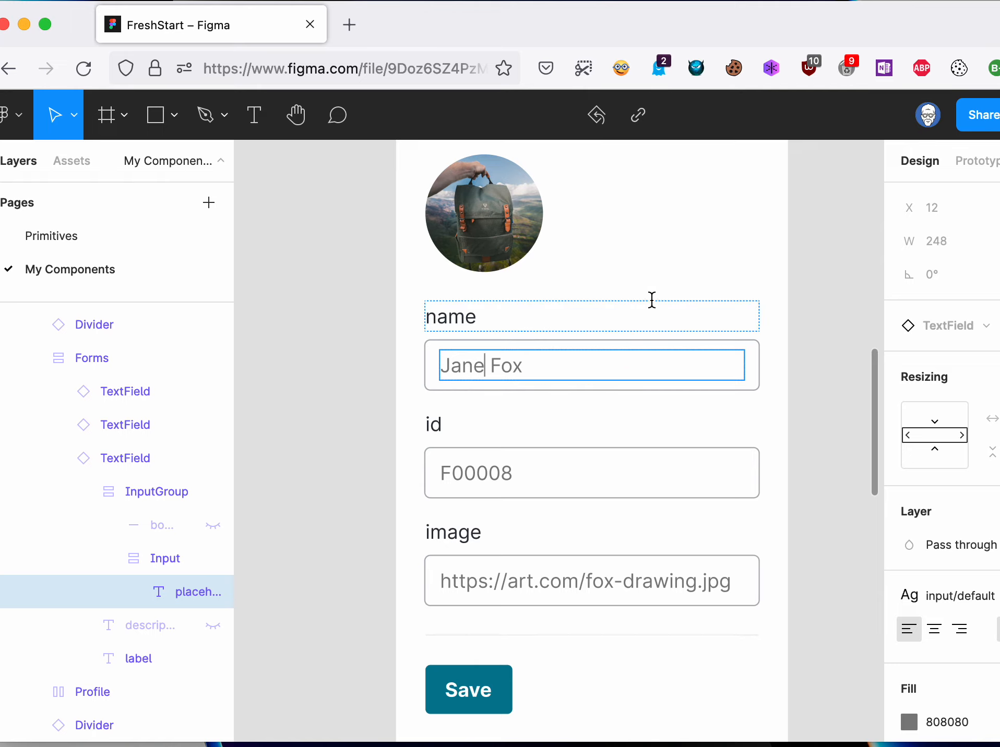
{"action": "left_click", "coordinate": [655, 305]}
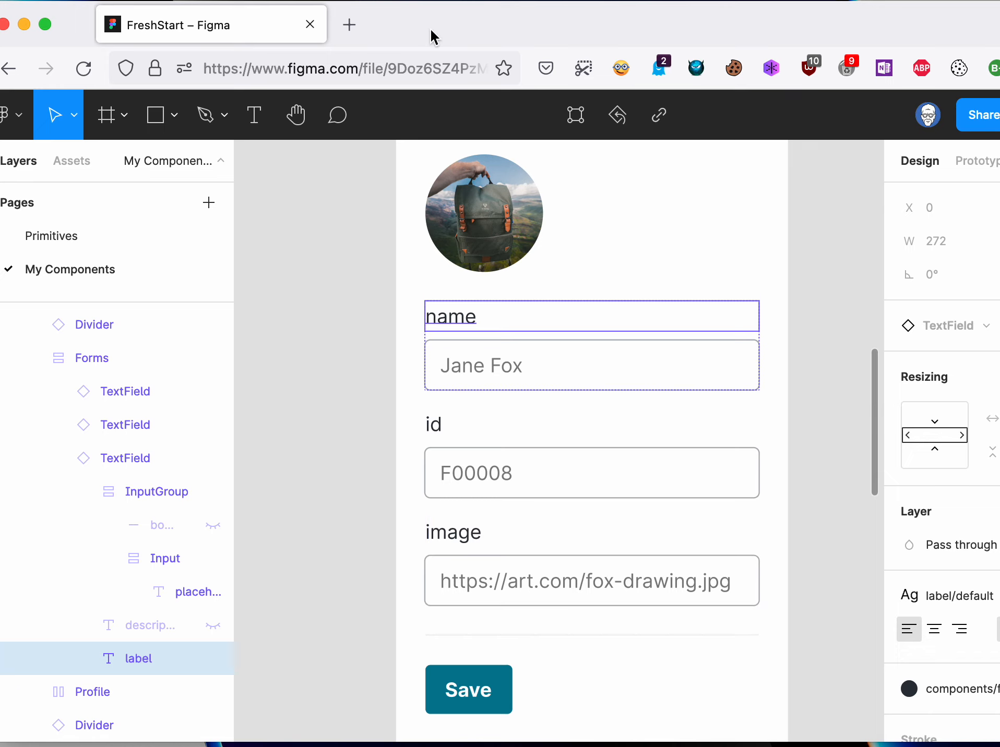
- Switch to Amplify Studio, sync its UI Library with Figma and accept the updated UIEditFox component
{"action": "left_click_drag", "start_coordinate": [432, 27], "coordinate": [304, 2]}
{"action": "scroll", "coordinate": [453, 256], "scroll_direction": "up", "scroll_amount": 6}
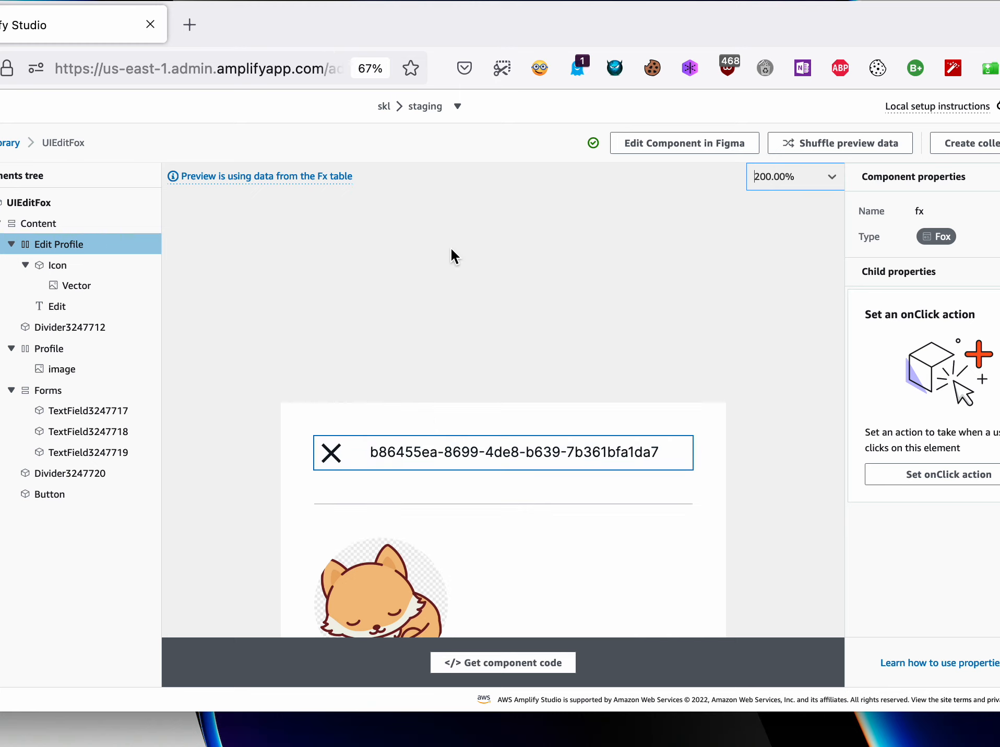
{"action": "scroll", "coordinate": [454, 219], "scroll_direction": "down", "scroll_amount": 12}
{"action": "scroll", "coordinate": [453, 219], "scroll_direction": "up", "scroll_amount": 6}
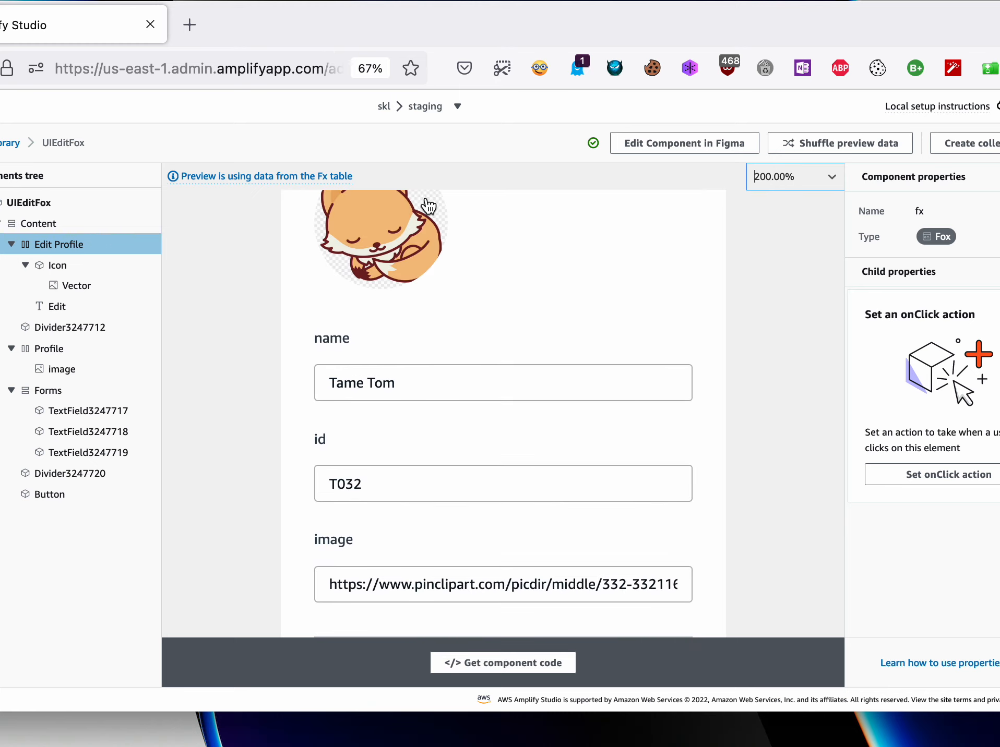
{"action": "left_click", "coordinate": [16, 143]}
{"action": "left_click", "coordinate": [889, 199]}
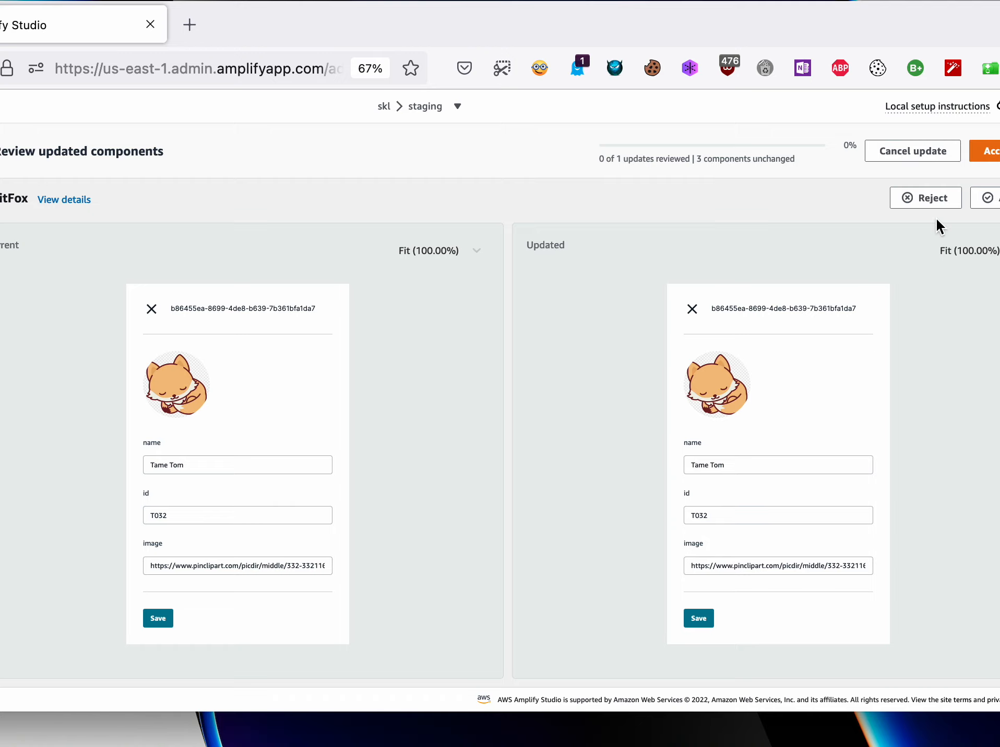
{"action": "left_click", "coordinate": [983, 155]}
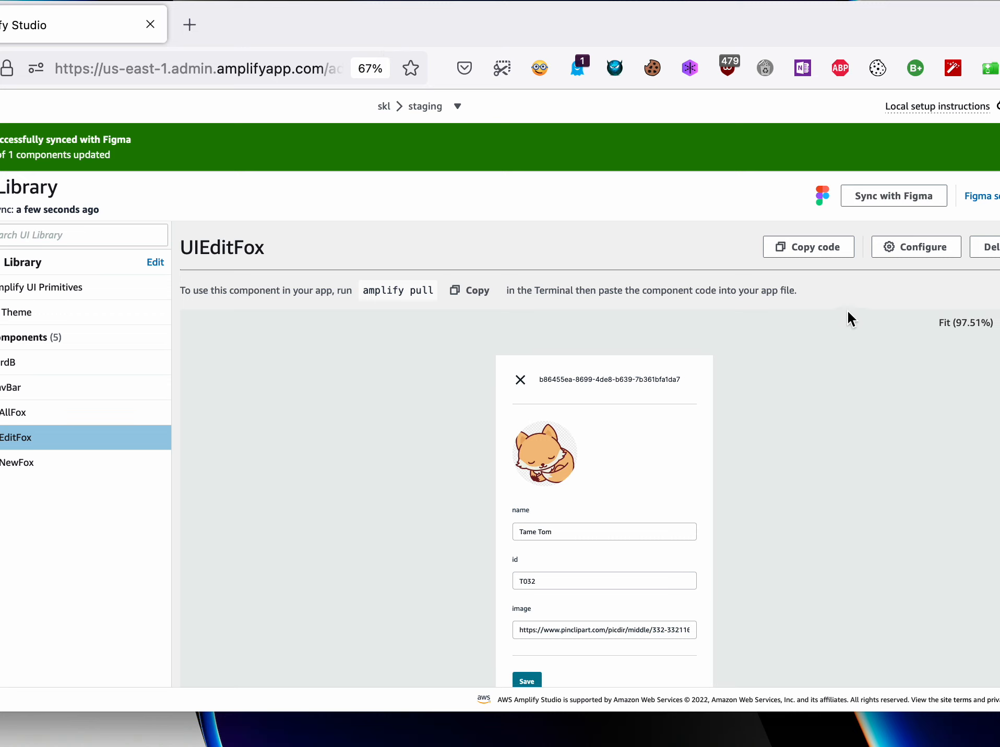
- Enlarge the UIEditFox preview to 200% and examine its header, image and form fields
{"action": "left_click_drag", "start_coordinate": [880, 25], "coordinate": [825, 25]}
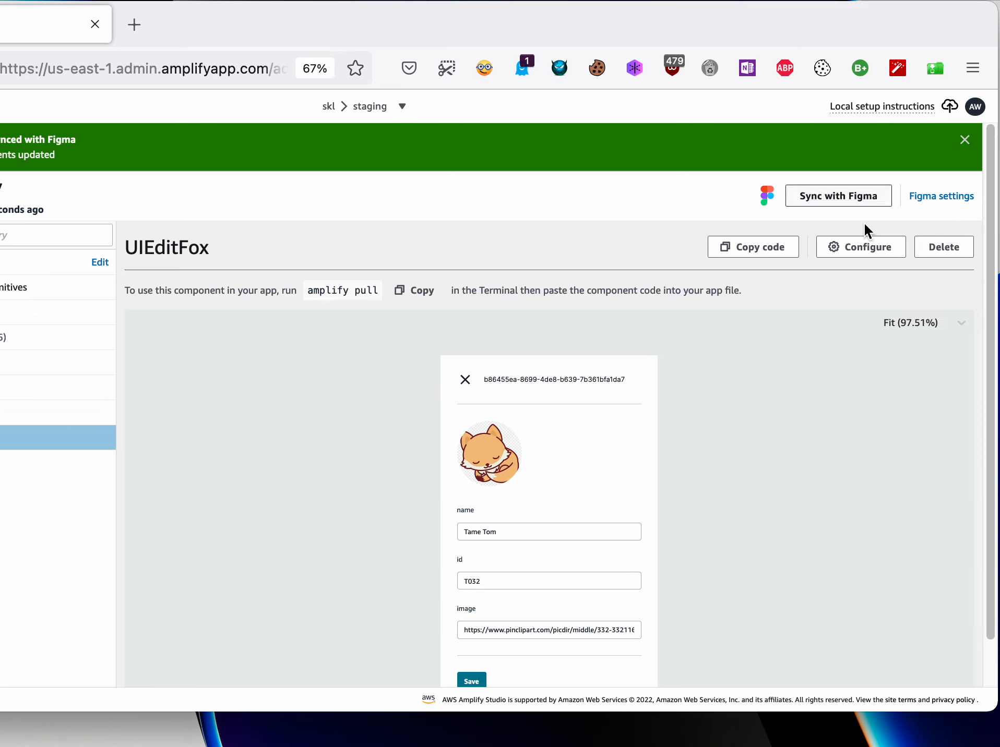
{"action": "left_click", "coordinate": [902, 325]}
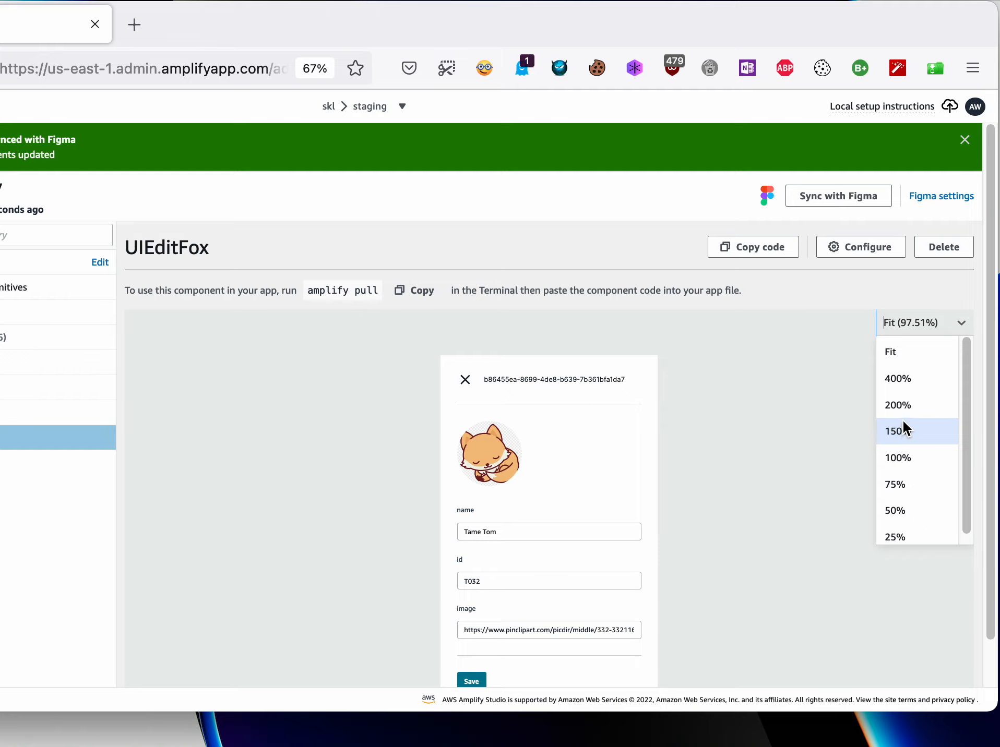
{"action": "left_click", "coordinate": [902, 424]}
{"action": "left_click", "coordinate": [909, 324]}
{"action": "left_click", "coordinate": [903, 372]}
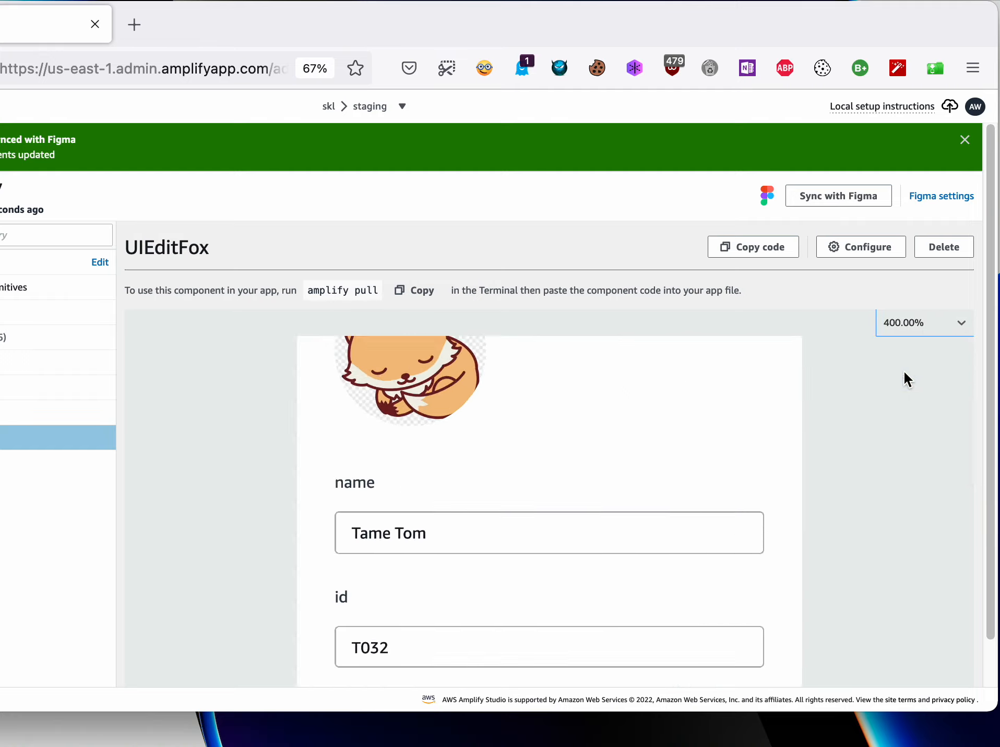
{"action": "left_click", "coordinate": [898, 329]}
{"action": "left_click", "coordinate": [893, 406]}
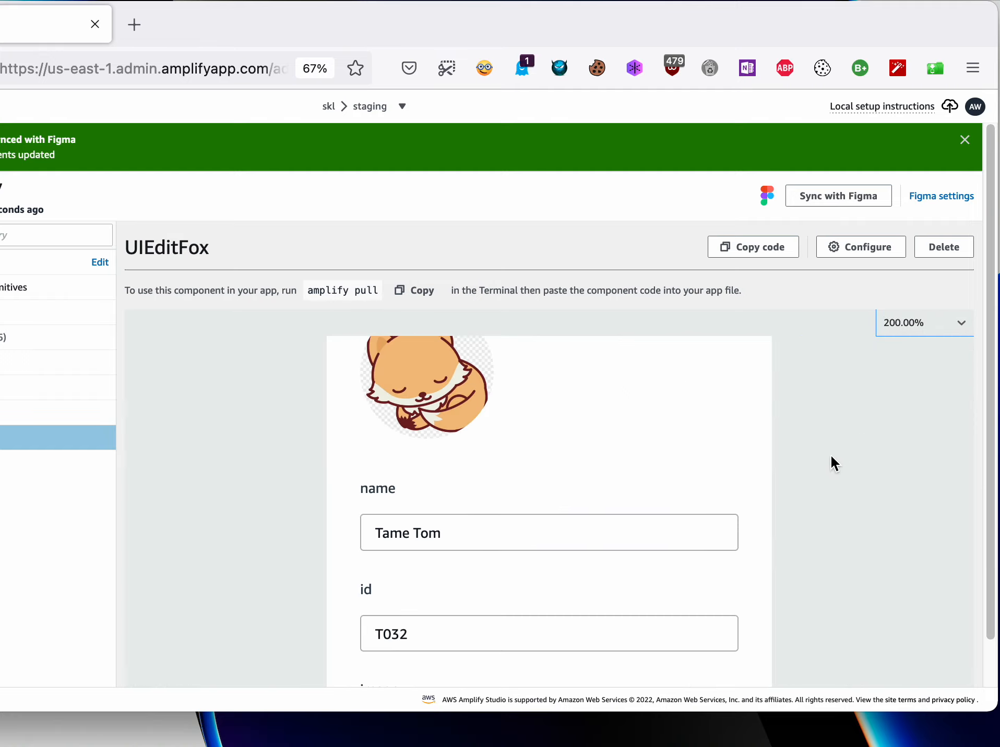
{"action": "scroll", "coordinate": [791, 447], "scroll_direction": "down", "scroll_amount": 1}
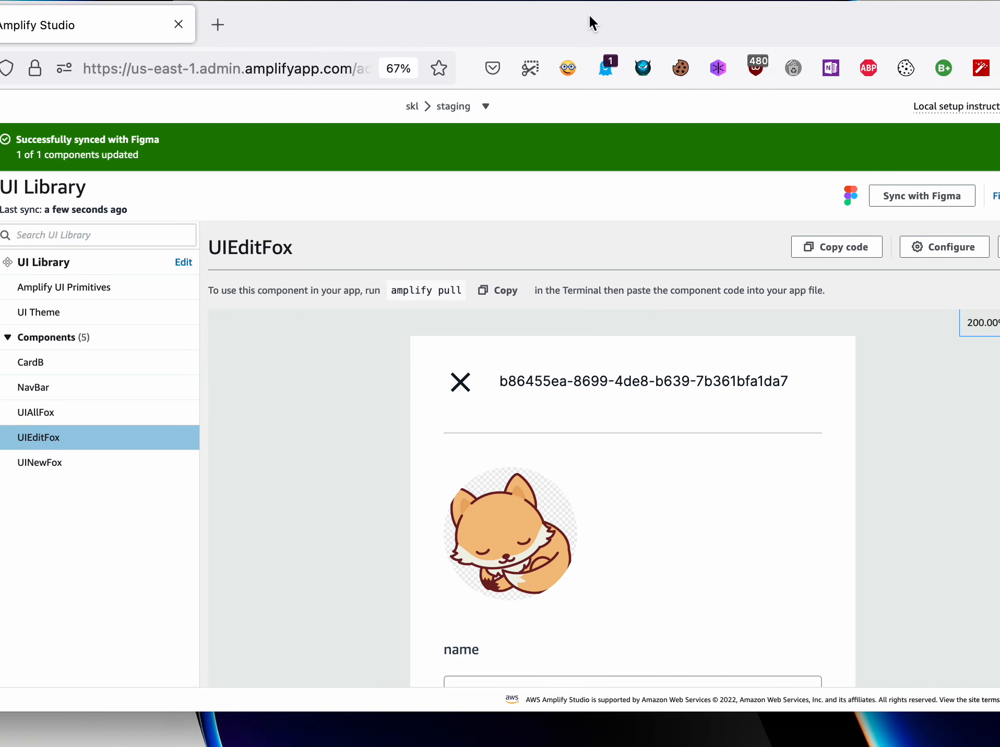
- Open UIEditFox for configuration and select its root element in the elements tree
{"action": "left_click_drag", "start_coordinate": [591, 15], "coordinate": [562, 32]}
{"action": "left_click", "coordinate": [851, 238]}
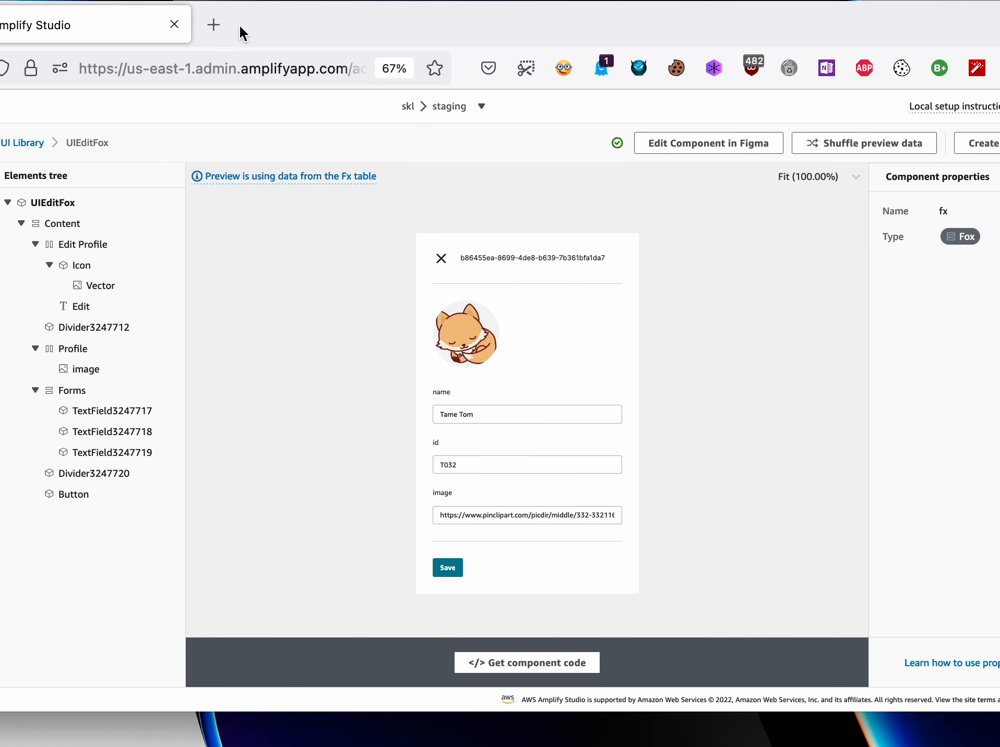
{"action": "left_click_drag", "start_coordinate": [239, 24], "coordinate": [288, 13]}
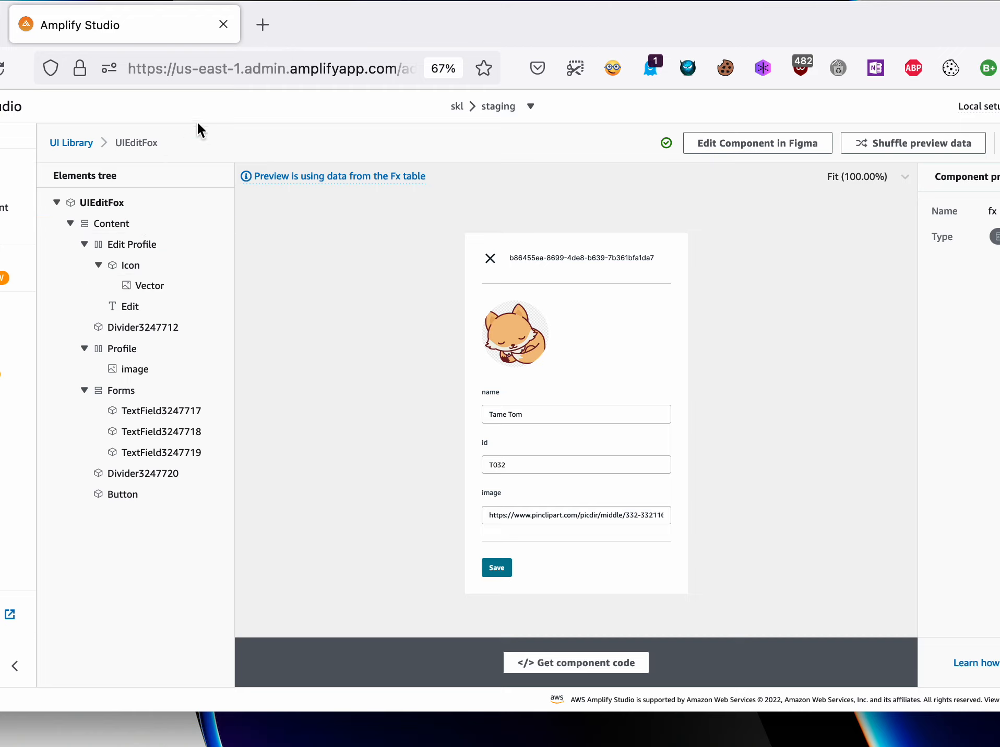
{"action": "left_click", "coordinate": [103, 205]}
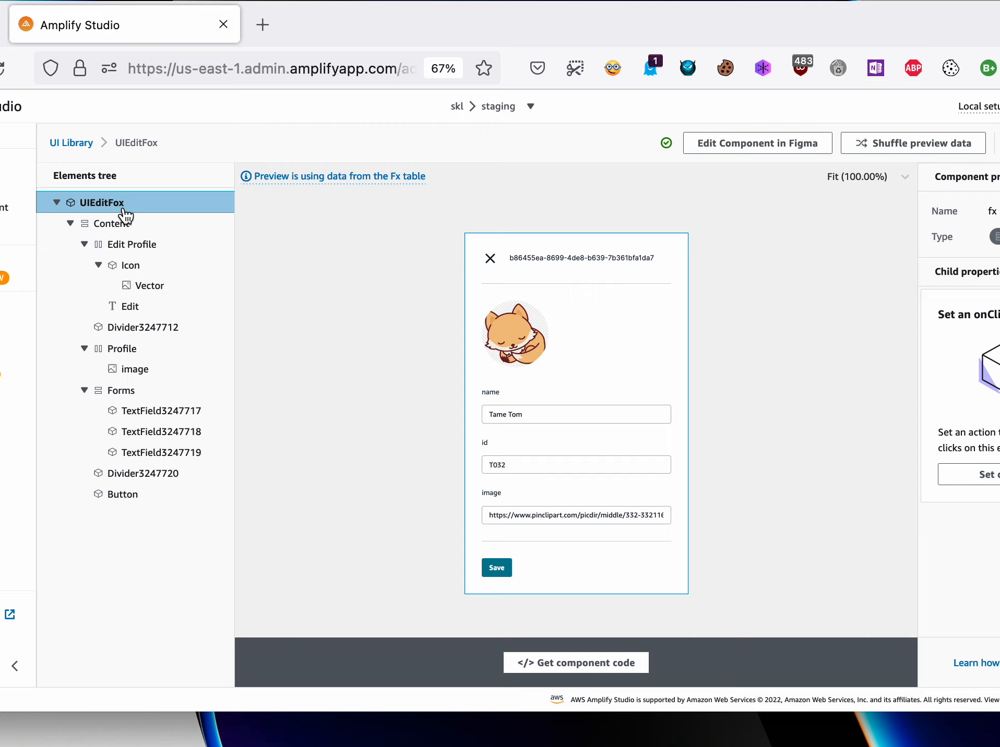
{"action": "left_click_drag", "start_coordinate": [874, 31], "coordinate": [830, 32]}
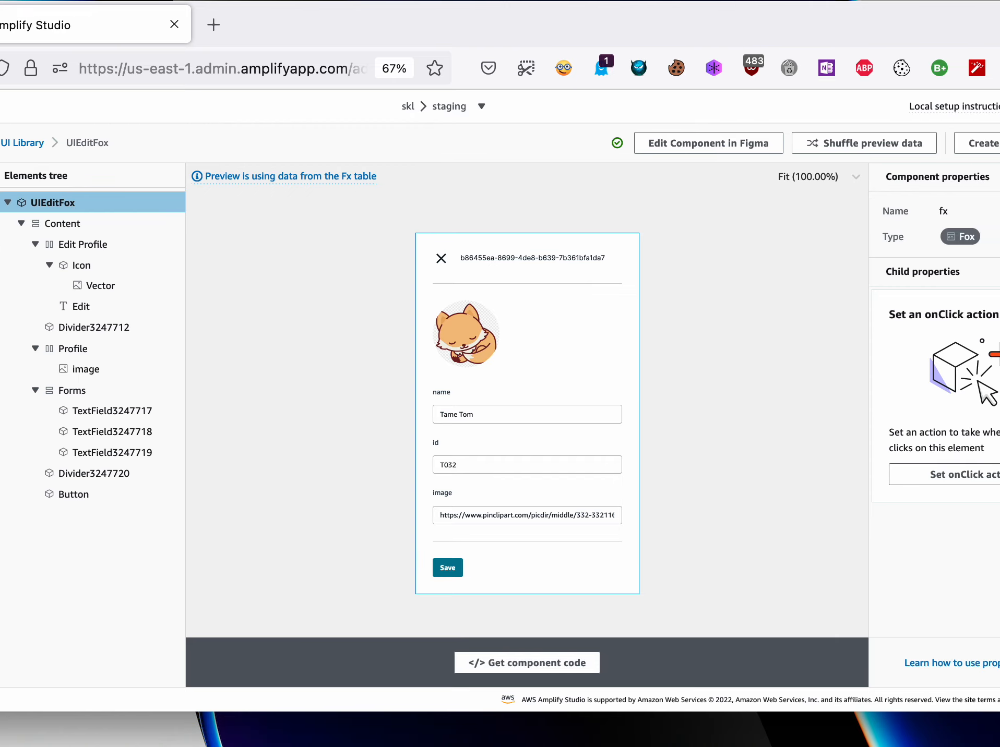
- Inspect UIEditFox's component property name and the Edit text element's child property and its value binding
{"action": "mouse_move", "coordinate": [999, 209]}
{"action": "left_mouse_down"}
{"action": "mouse_move", "coordinate": [940, 208]}
{"action": "mouse_move", "coordinate": [991, 209]}
{"action": "left_mouse_up"}
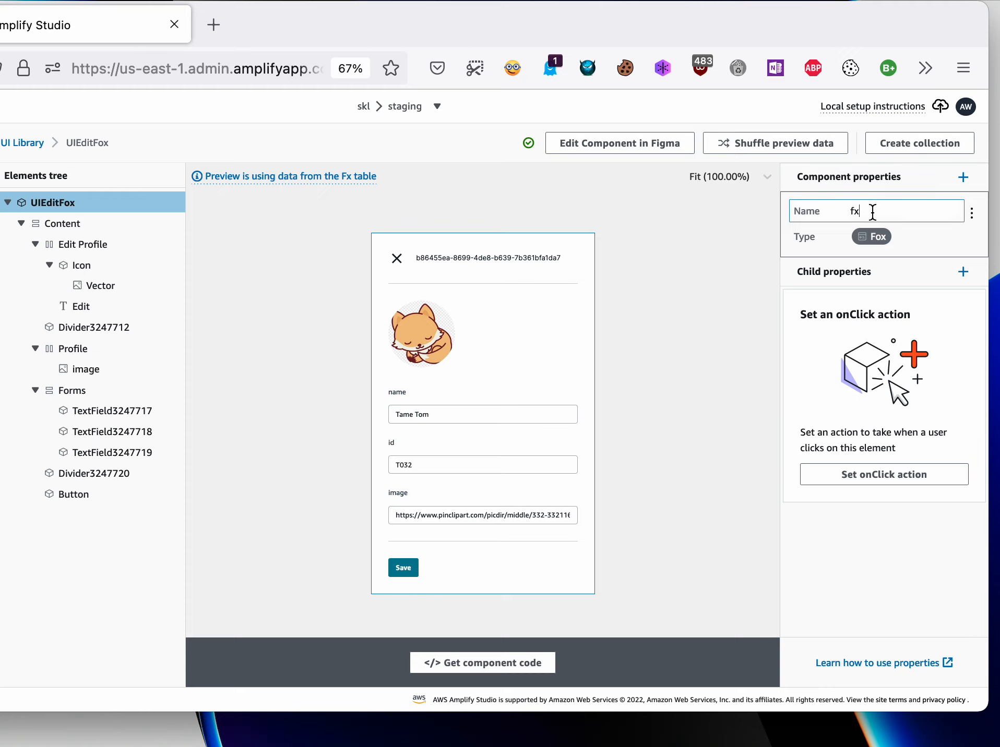
{"action": "key", "text": "BackSpace"}
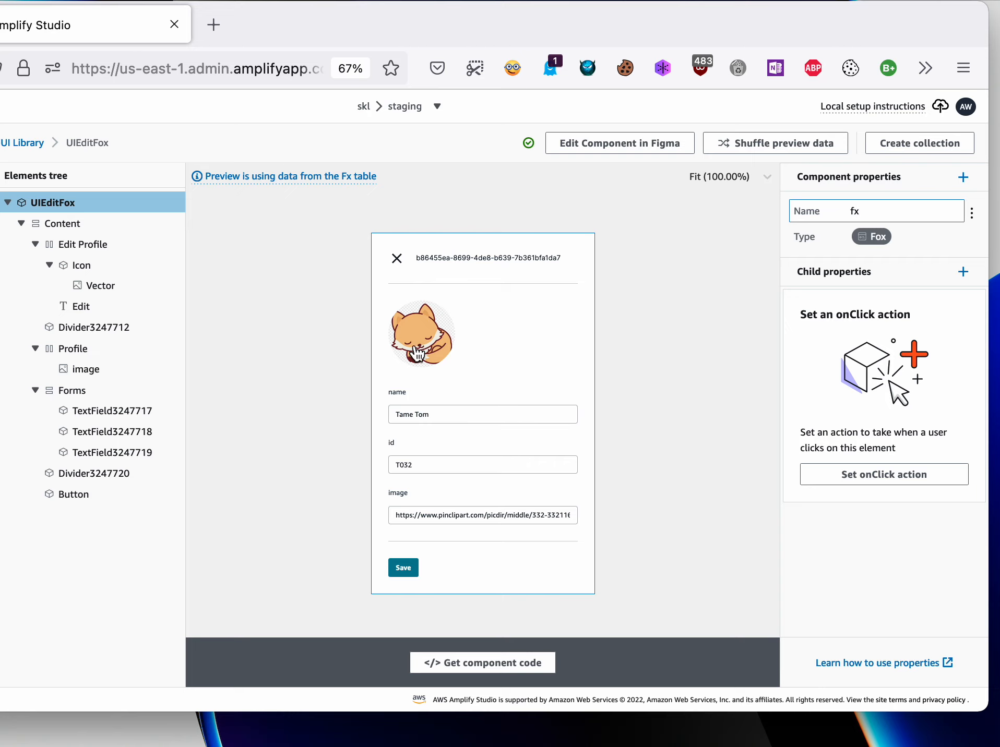
{"action": "left_click", "coordinate": [449, 263]}
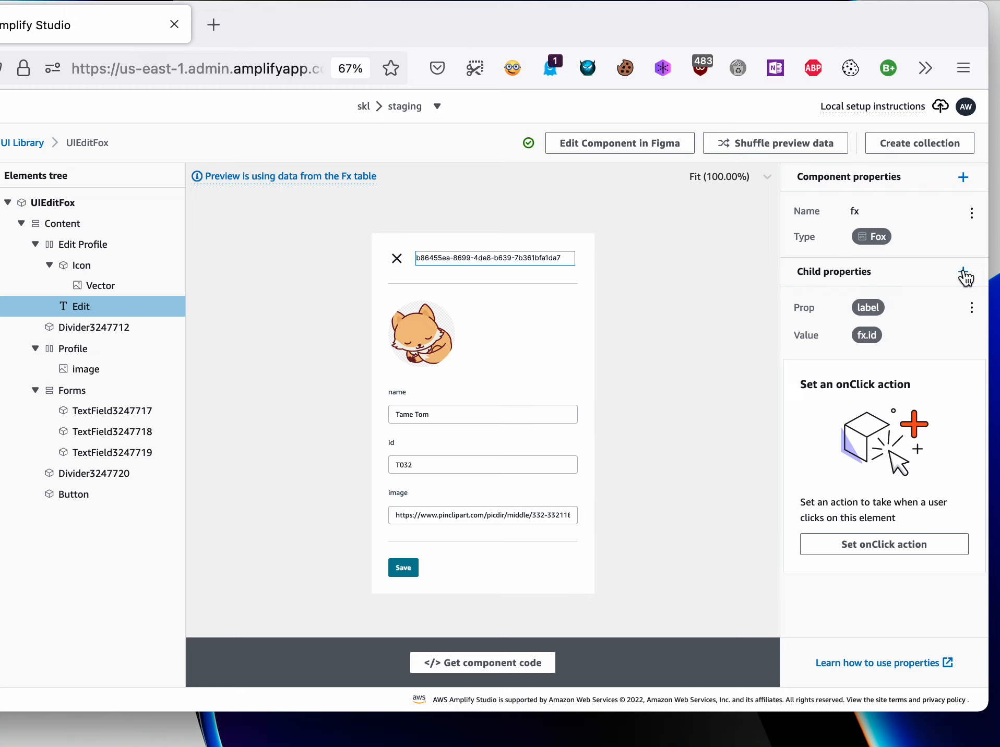
{"action": "left_click", "coordinate": [873, 307]}
{"action": "key", "text": "Escape"}
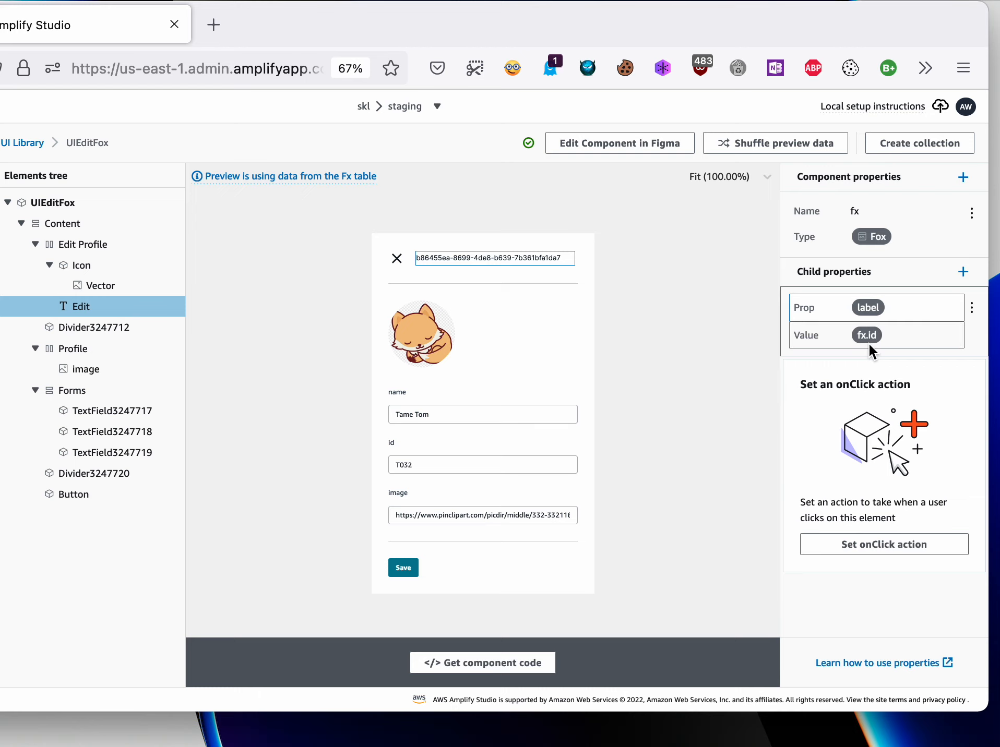
{"action": "left_click", "coordinate": [868, 335]}
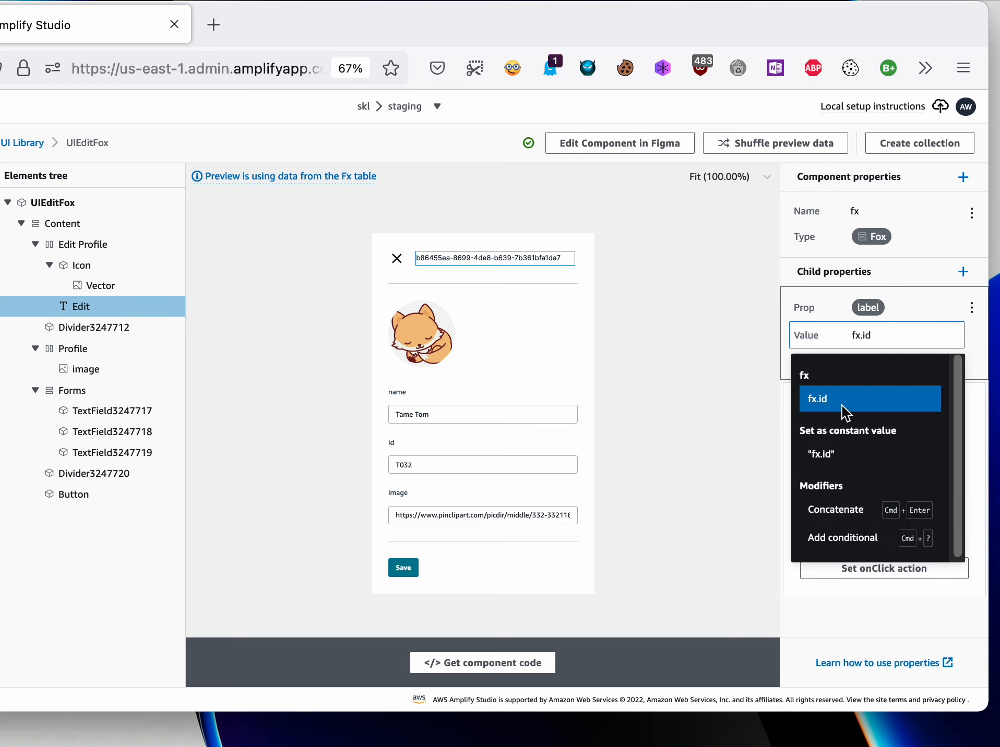
{"action": "left_click", "coordinate": [851, 333]}
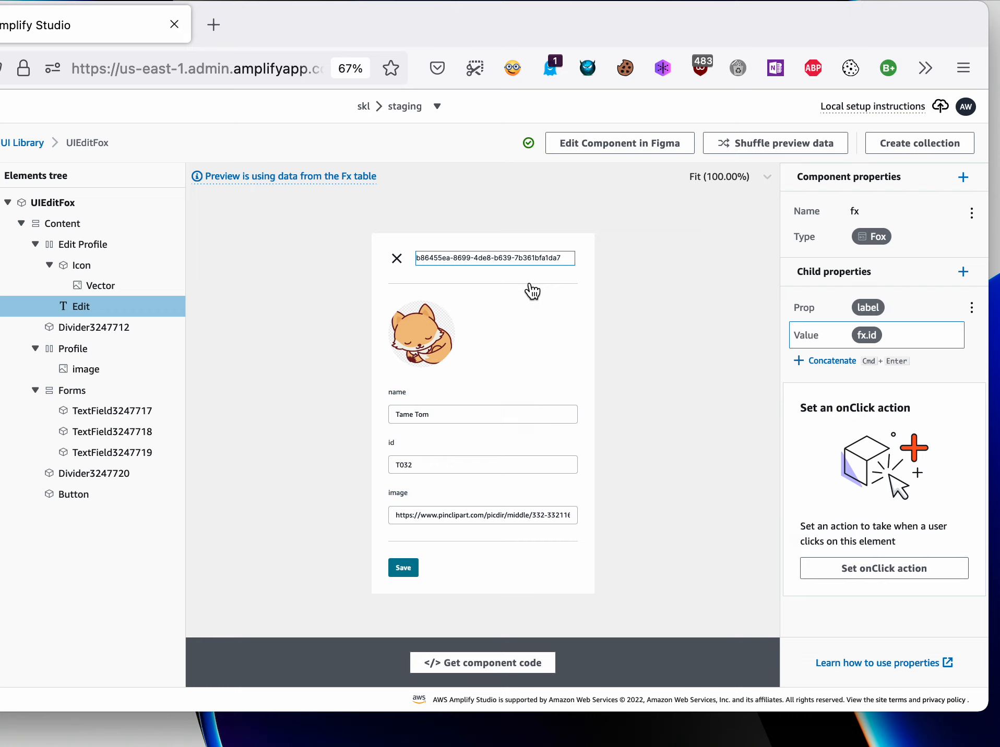
- Select the profile image element and inspect its child property and the data field bound to it
{"action": "left_click", "coordinate": [98, 371]}
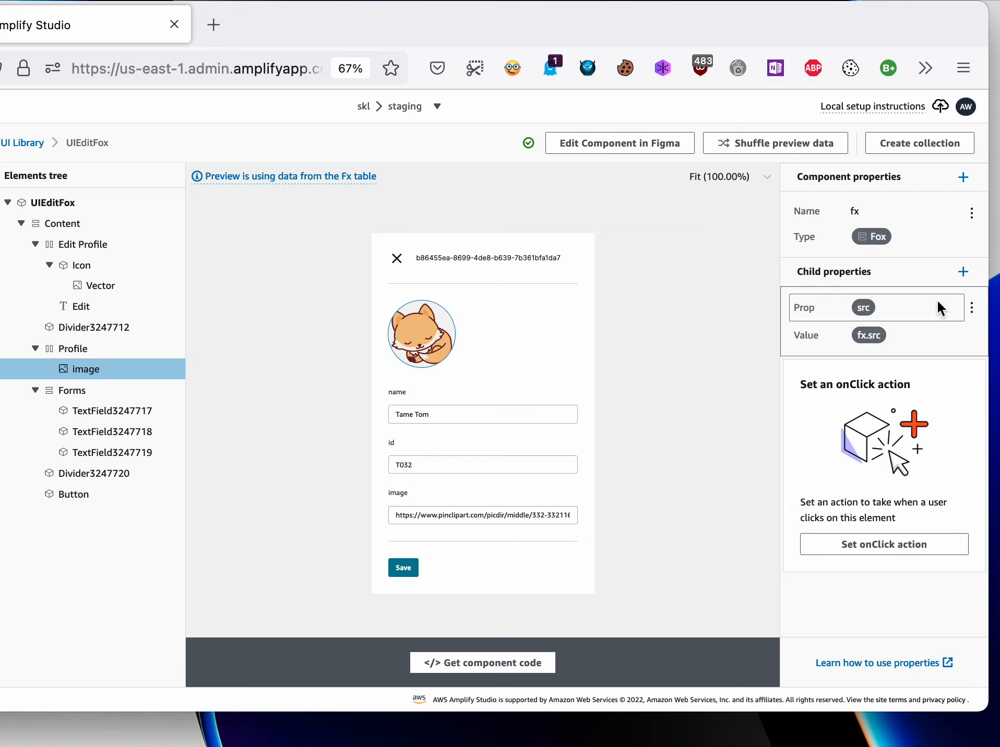
{"action": "left_click", "coordinate": [865, 313]}
{"action": "left_click", "coordinate": [860, 305]}
{"action": "left_click", "coordinate": [871, 337]}
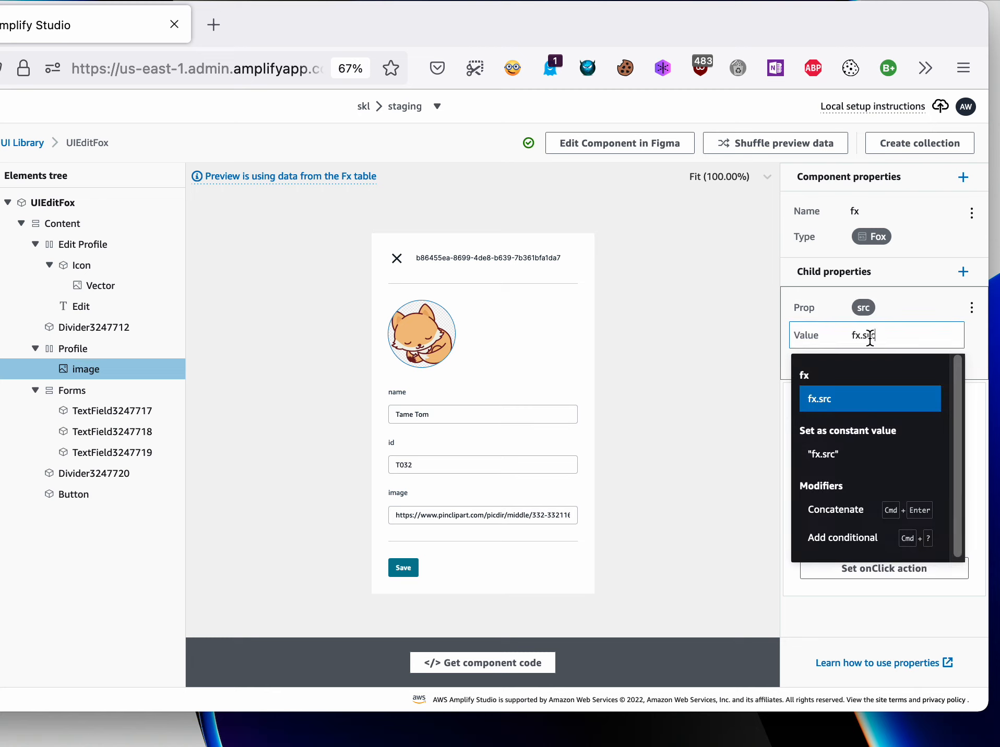
{"action": "left_click", "coordinate": [758, 332]}
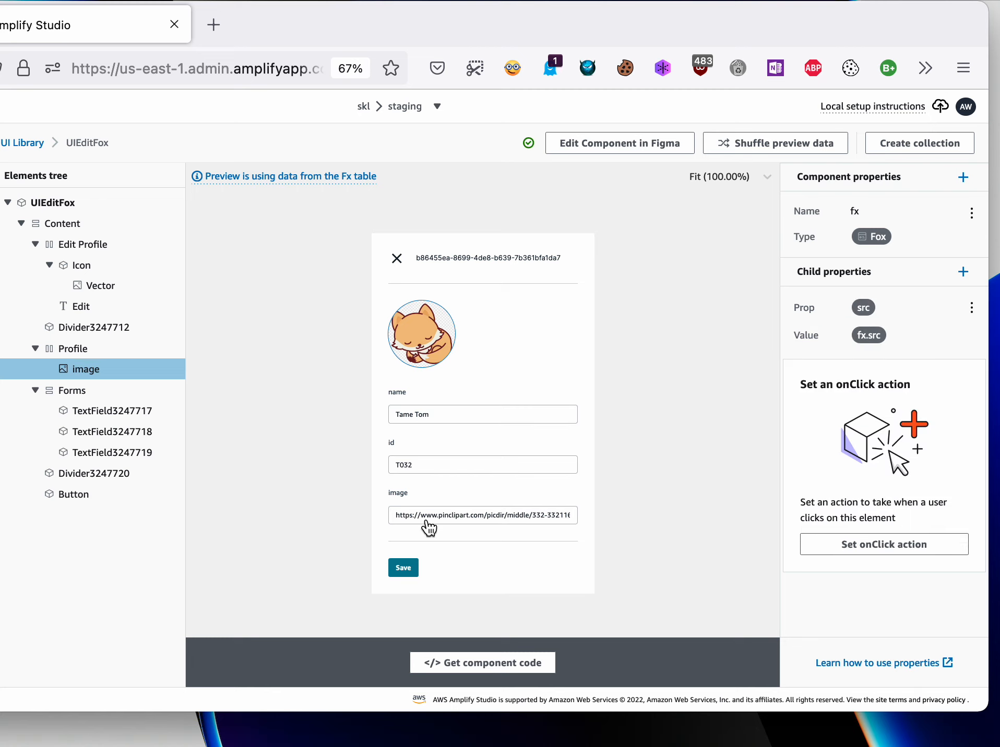
- Select the name text field in the Forms group and check its available props and value binding
{"action": "left_click", "coordinate": [110, 412]}
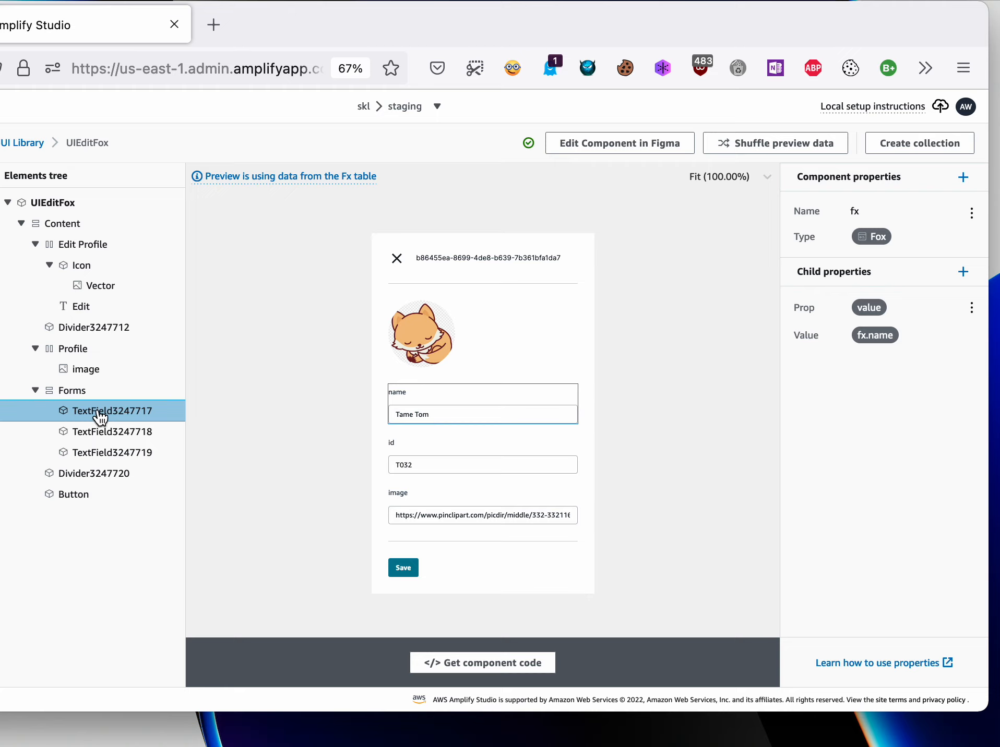
{"action": "left_click", "coordinate": [869, 308]}
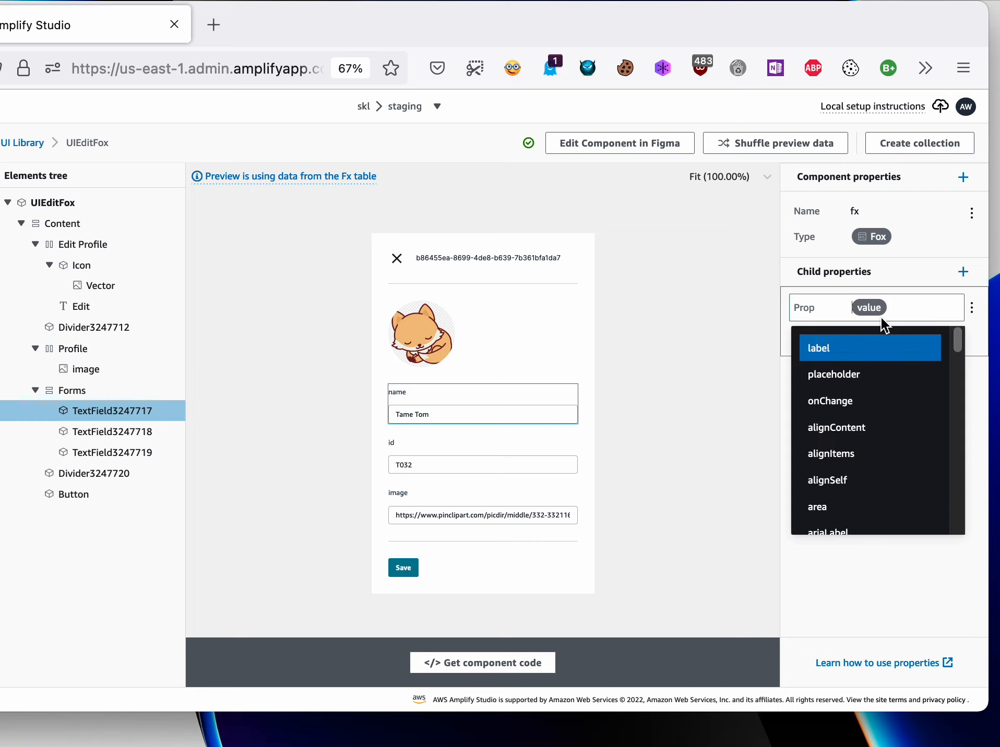
{"action": "left_click", "coordinate": [873, 307]}
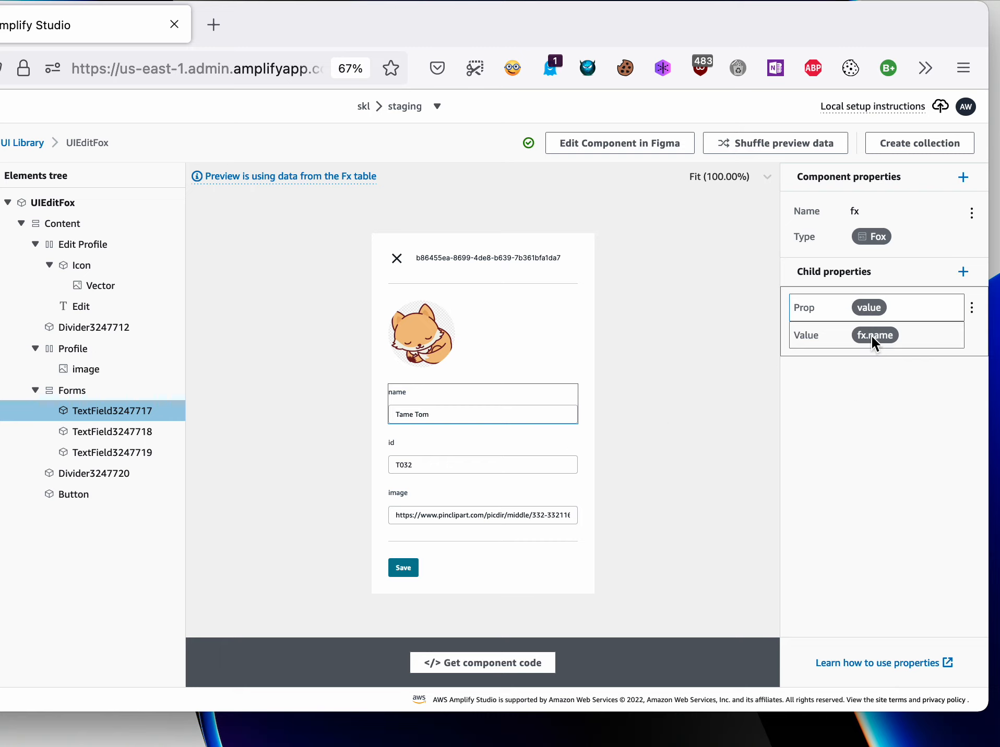
{"action": "left_click", "coordinate": [877, 337]}
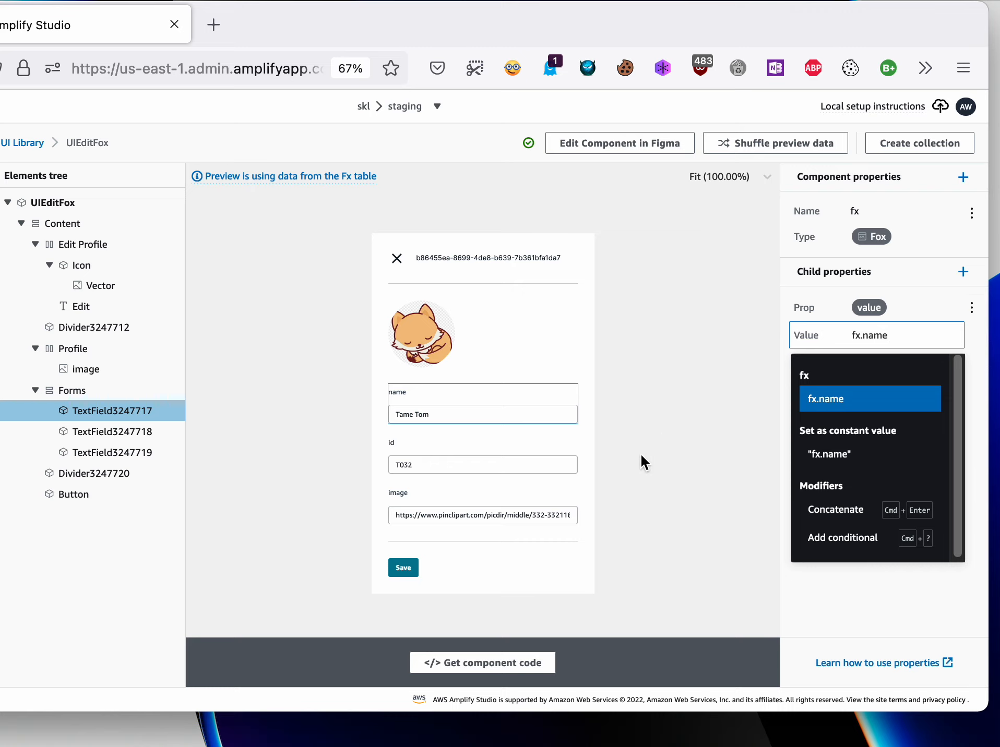
- Check the value bindings of the id and image text fields in the Forms group
{"action": "left_click", "coordinate": [140, 440]}
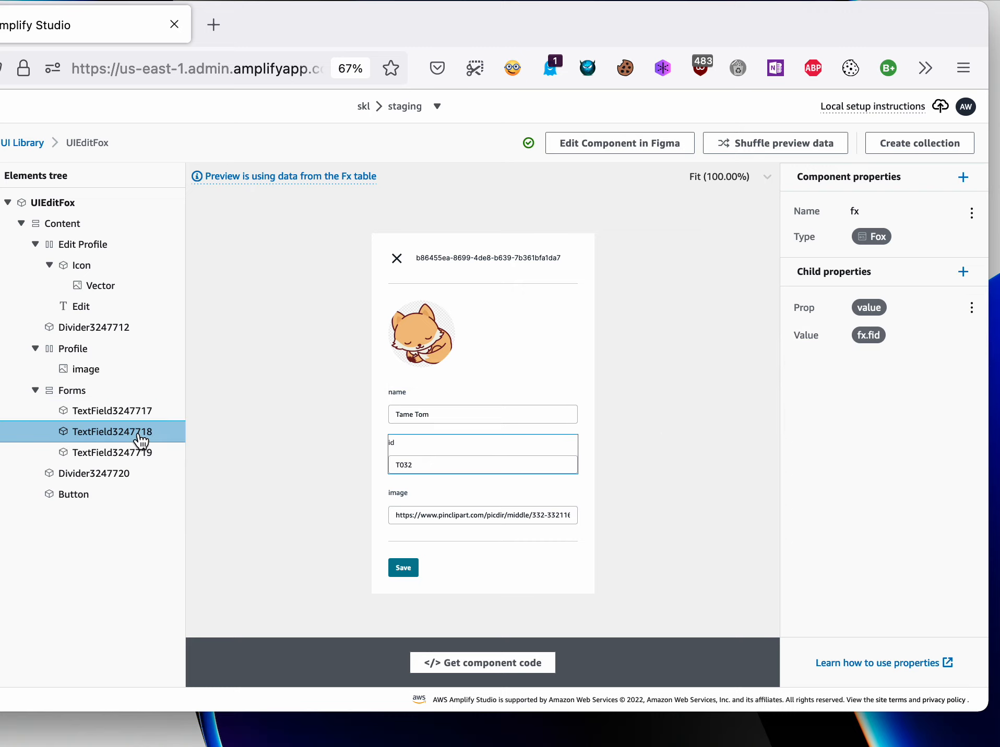
{"action": "left_click", "coordinate": [868, 336]}
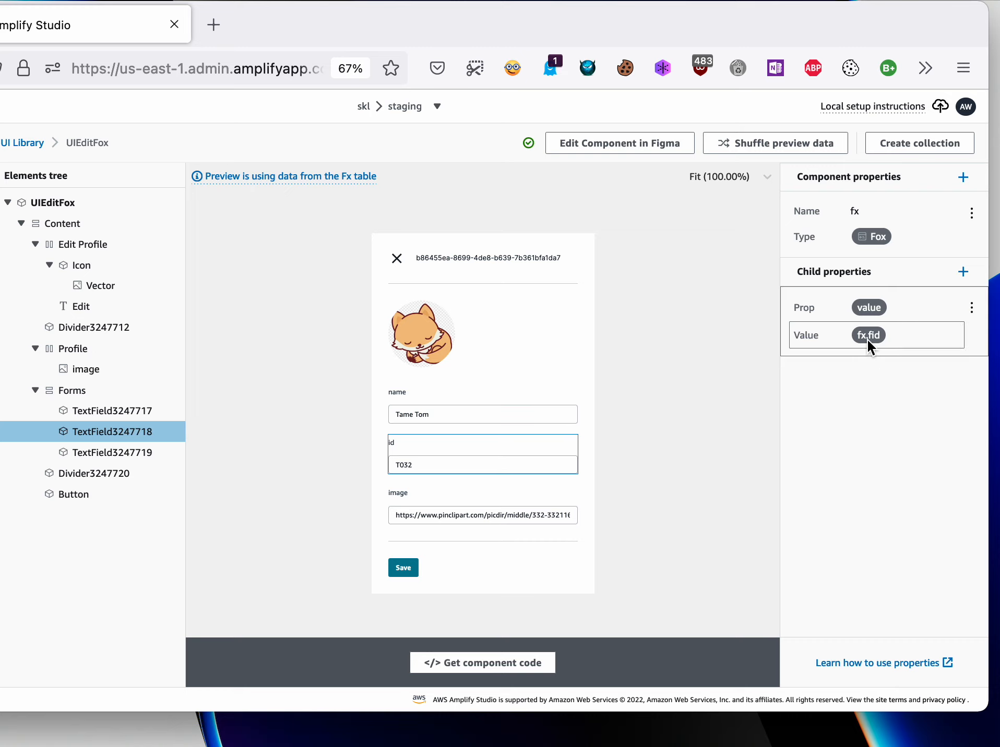
{"action": "left_click", "coordinate": [482, 470]}
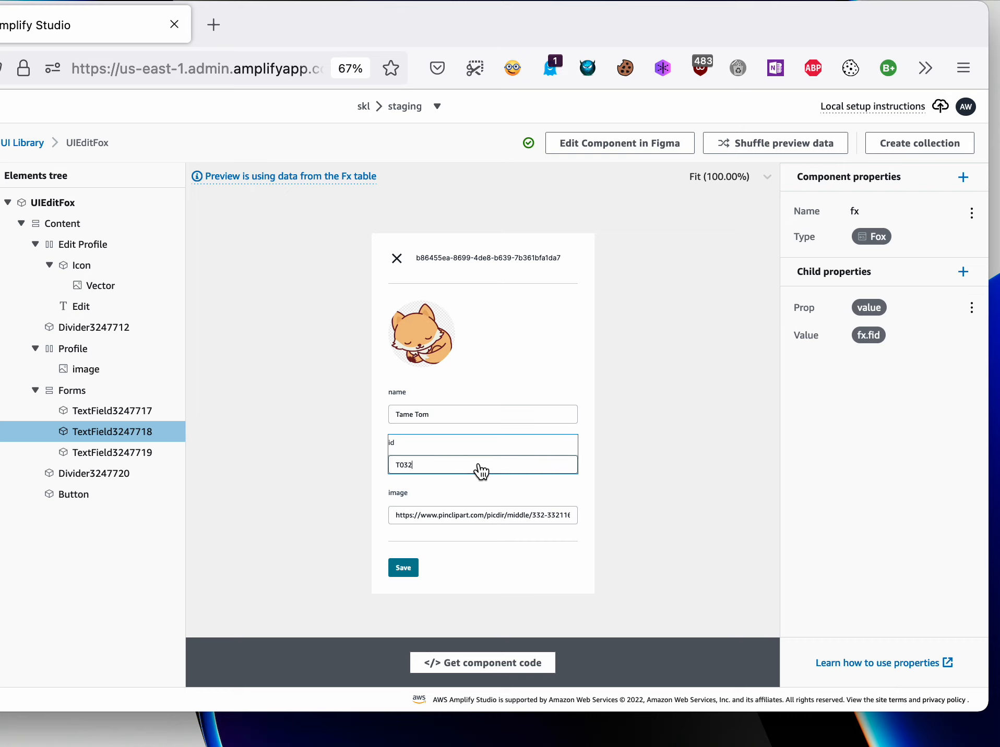
{"action": "left_click", "coordinate": [114, 460]}
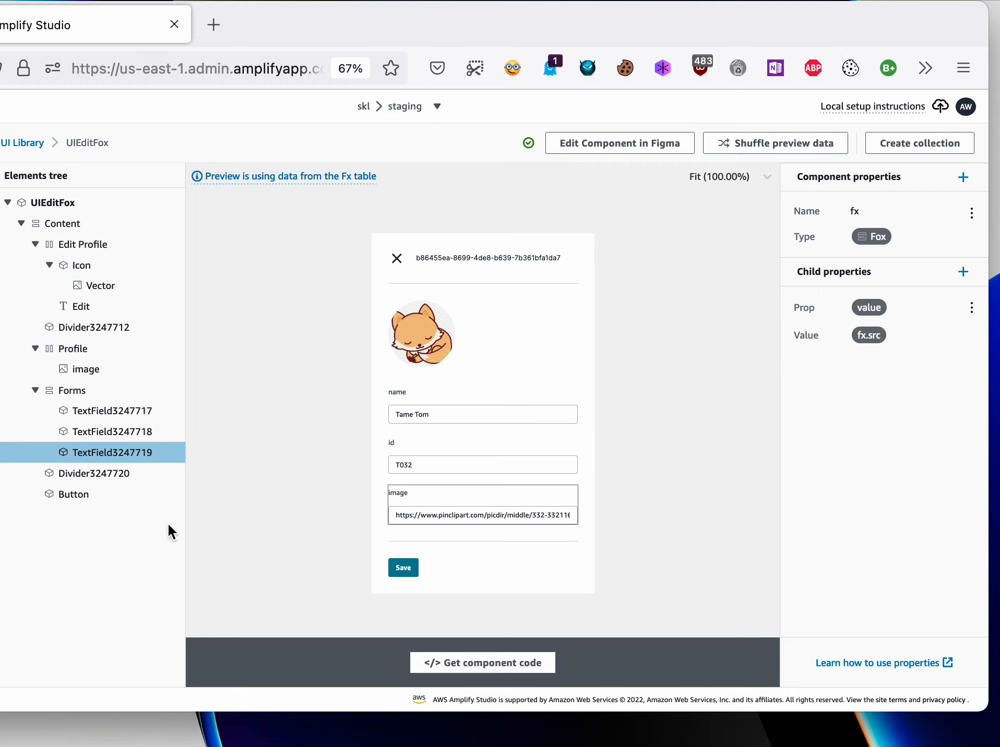
- Select the Save button and look through the actions available for its onClick property
{"action": "left_click", "coordinate": [78, 498]}
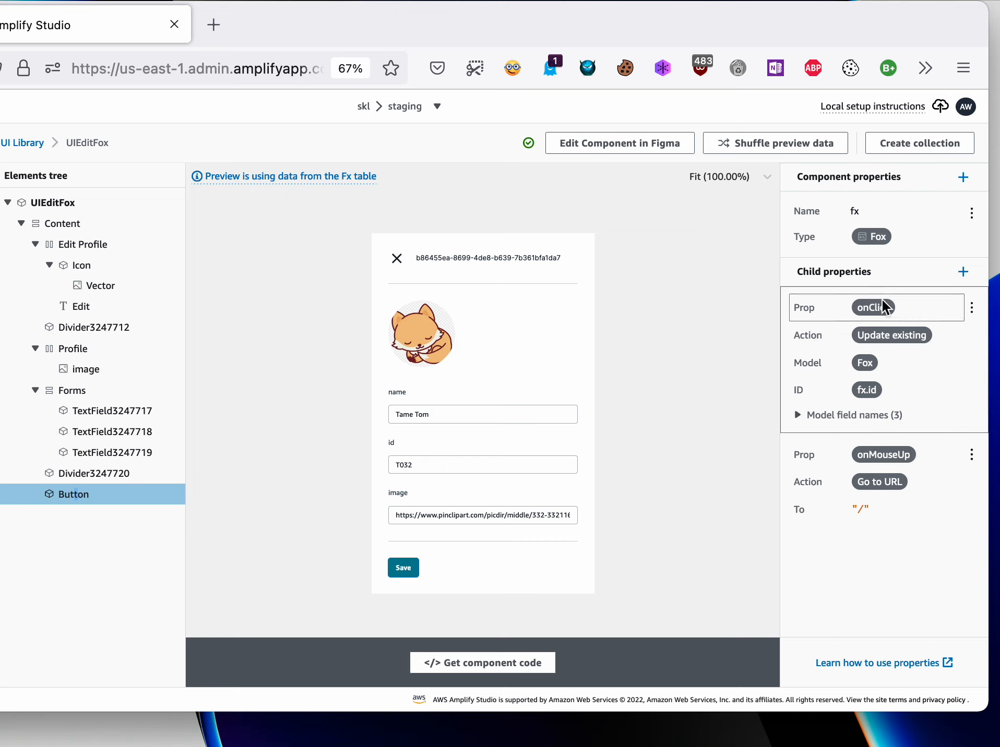
{"action": "left_click", "coordinate": [901, 338]}
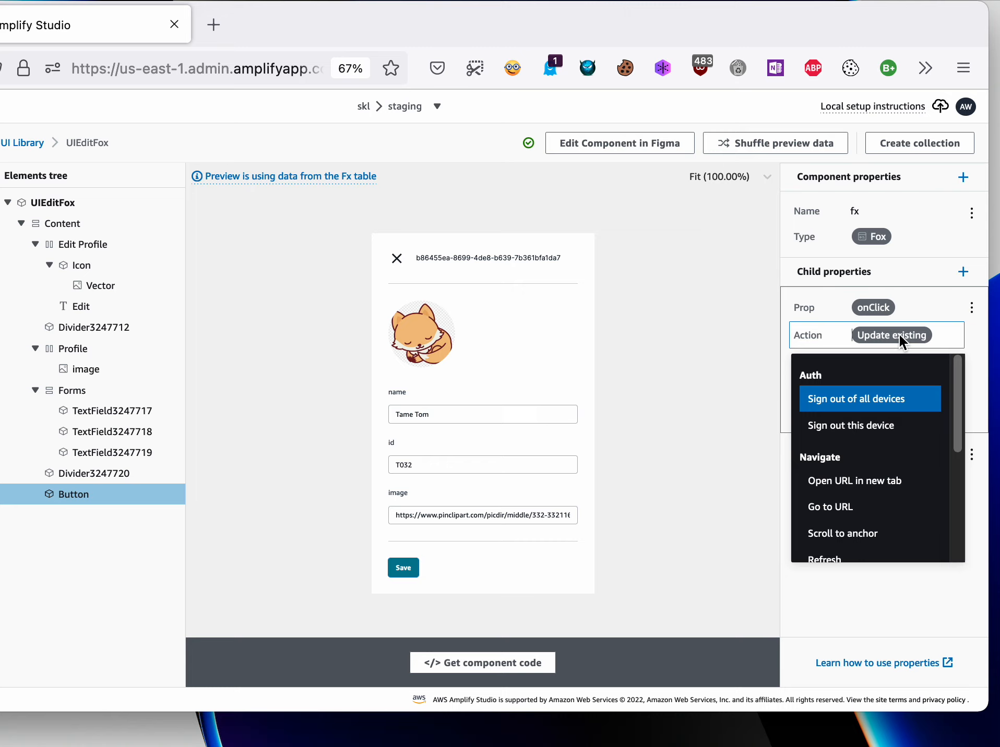
{"action": "left_click_drag", "start_coordinate": [958, 420], "coordinate": [960, 529]}
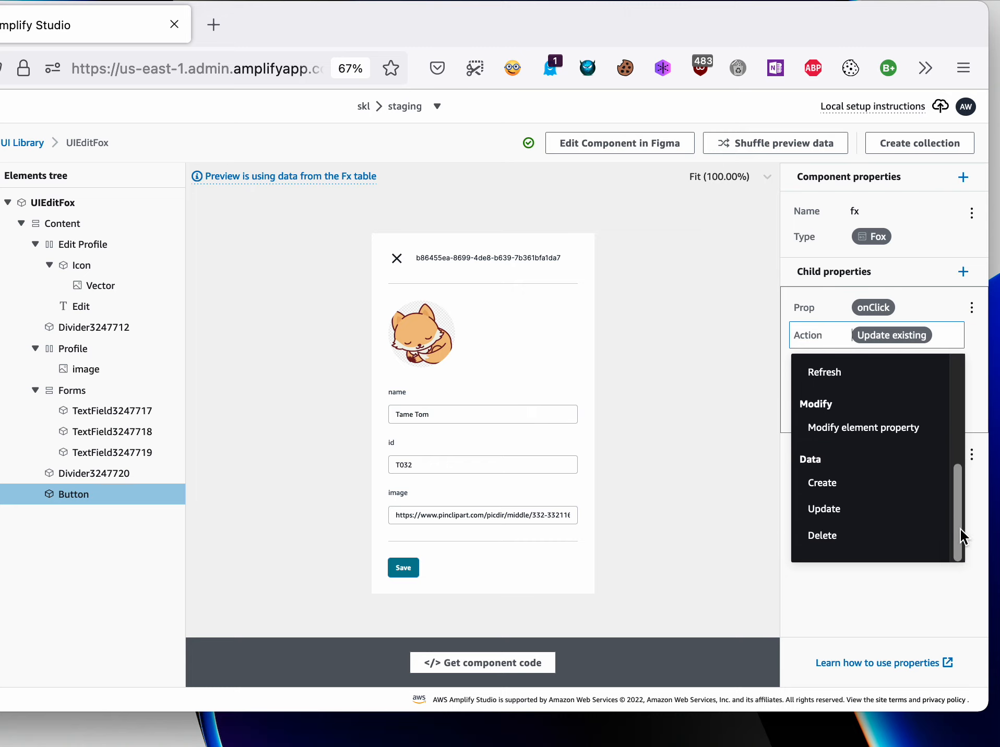
{"action": "left_click", "coordinate": [691, 503]}
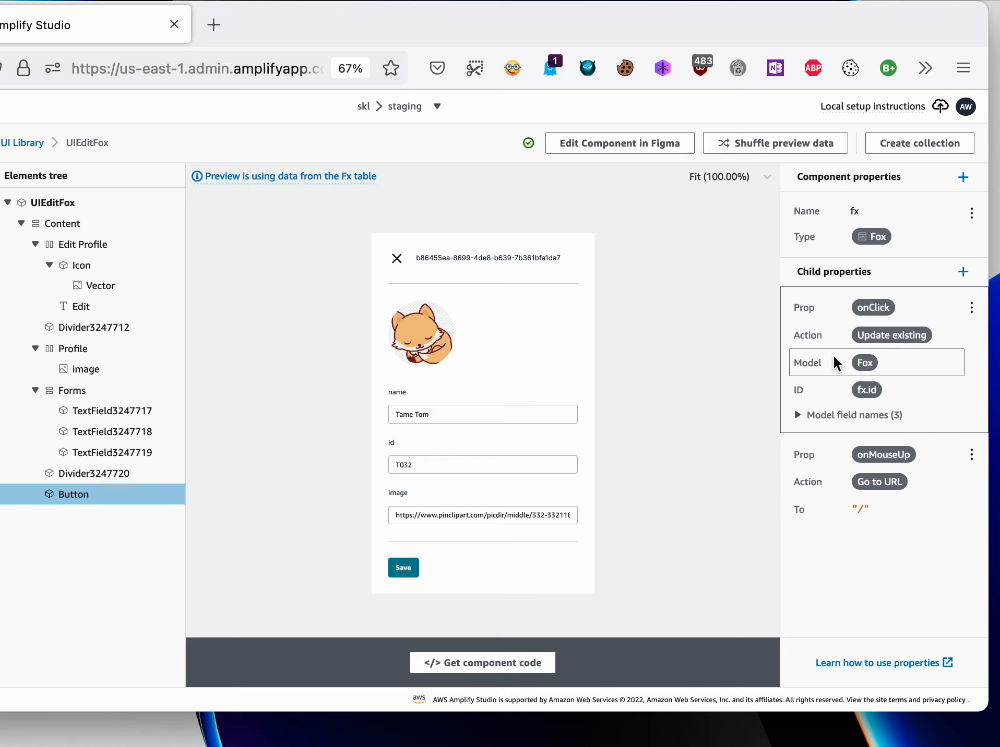
- Check the model and ID binding used by the Save button's onClick action
{"action": "left_click", "coordinate": [870, 362]}
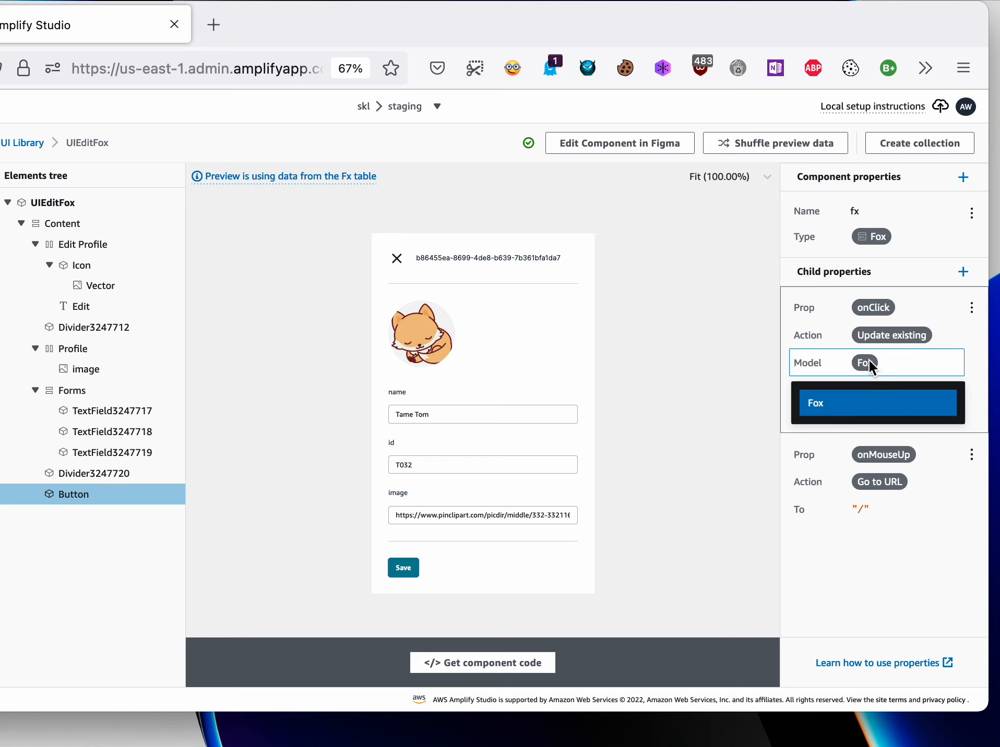
{"action": "left_click", "coordinate": [869, 361]}
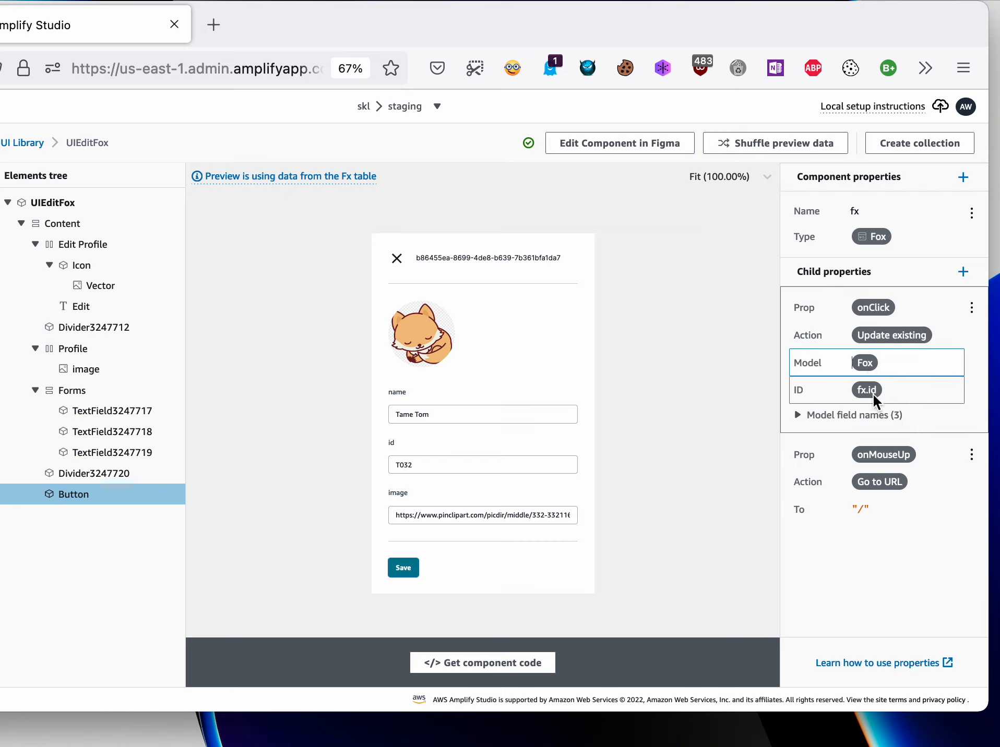
{"action": "left_click", "coordinate": [855, 394]}
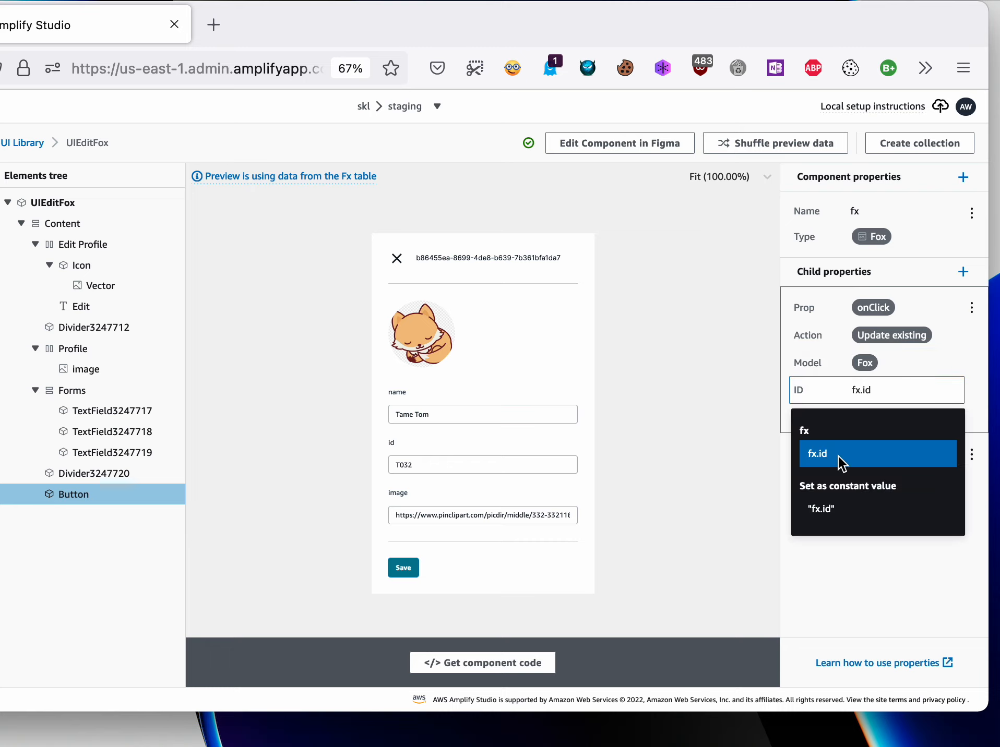
{"action": "key", "text": "Return"}
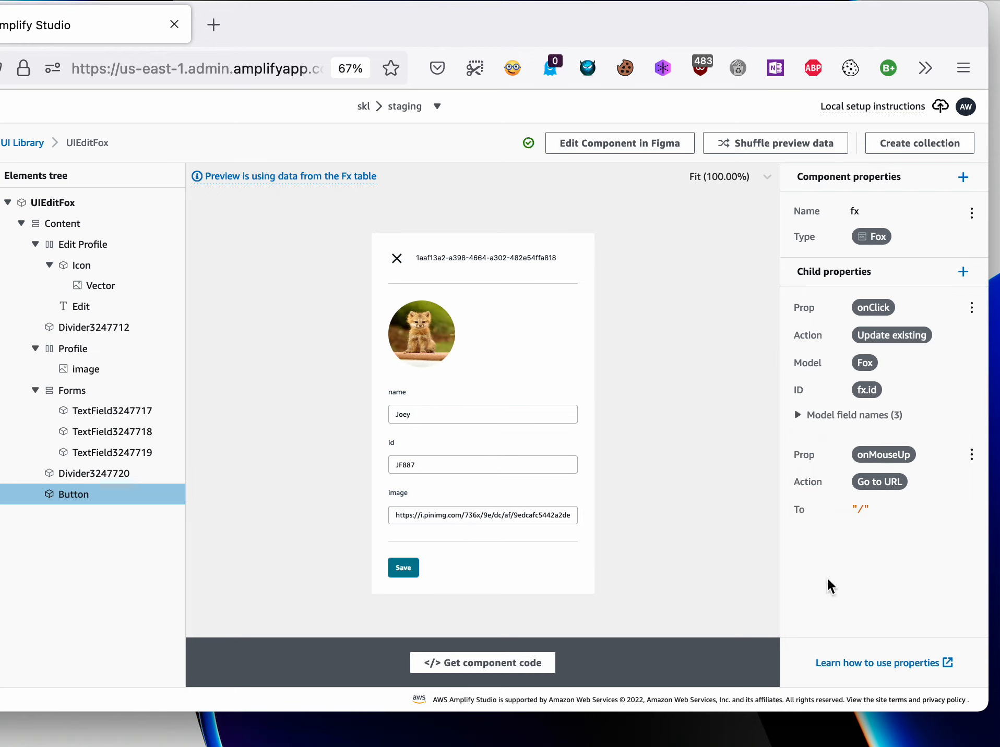
- Expand the onClick action's model field names and view the input choices for the fid field
{"action": "left_click", "coordinate": [797, 416]}
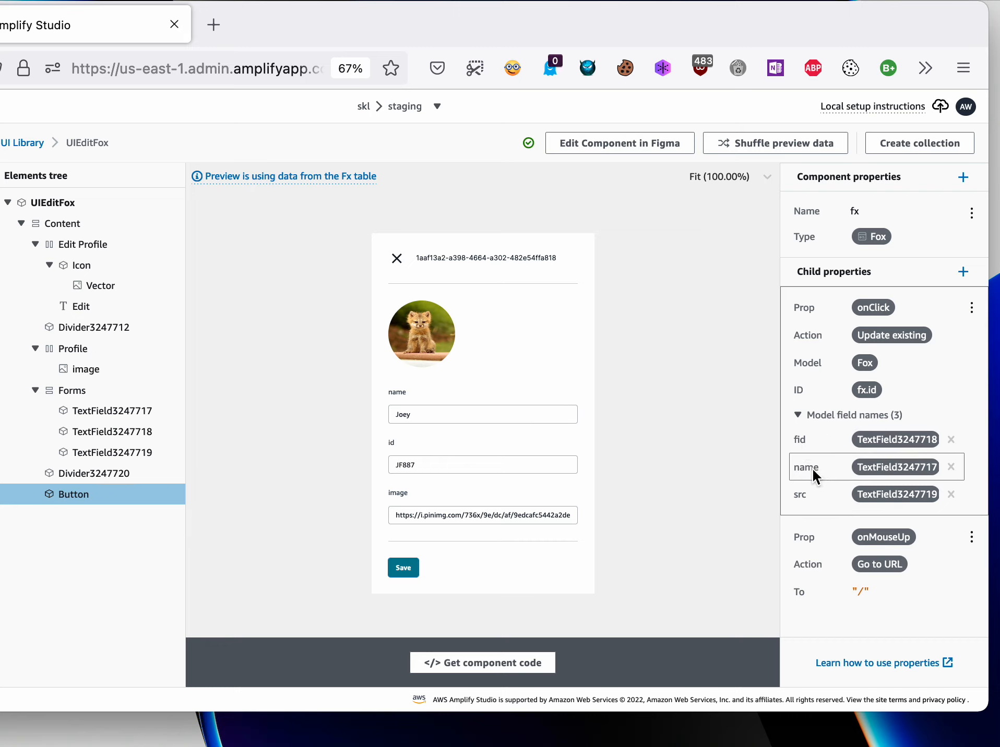
{"action": "left_click", "coordinate": [867, 439]}
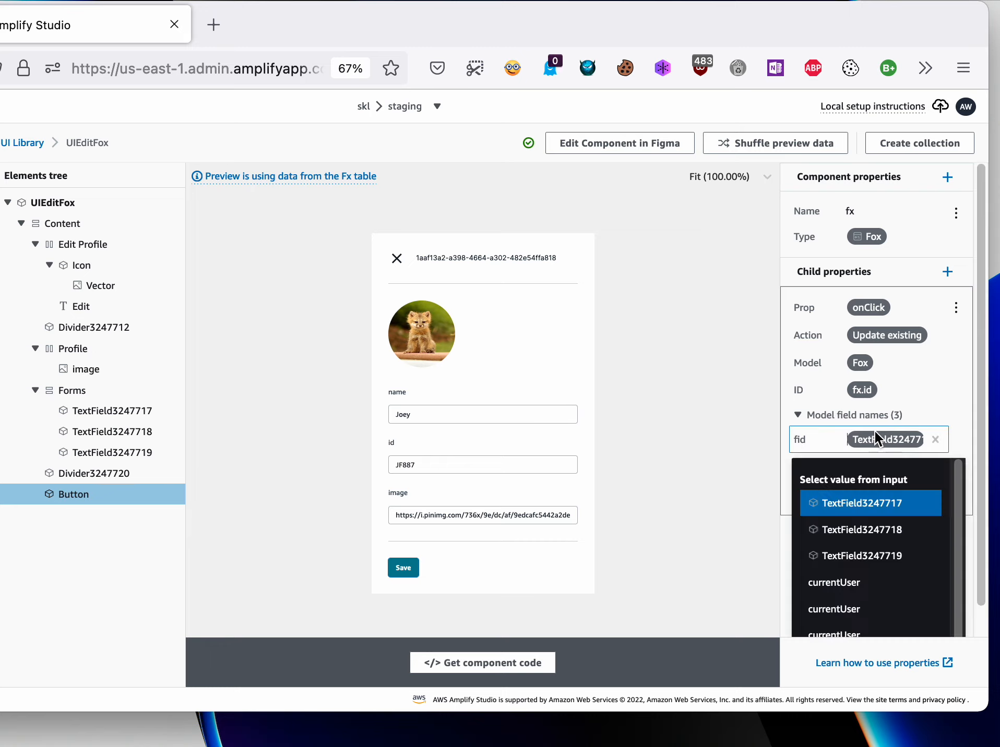
{"action": "left_click", "coordinate": [680, 435]}
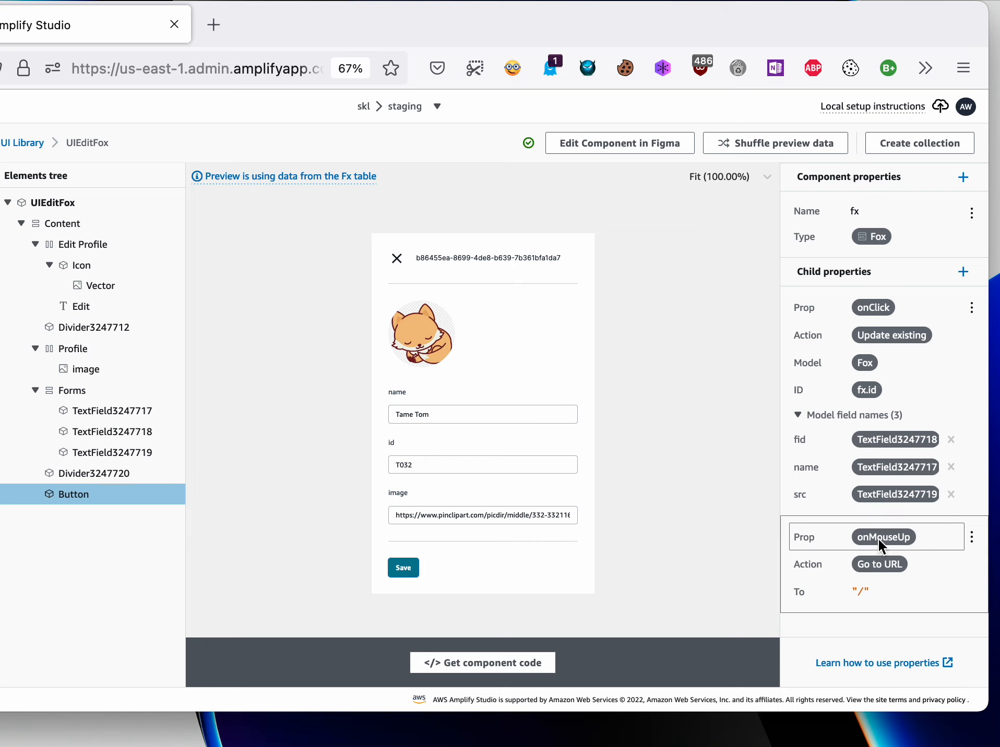
- Examine the Save button's onMouseUp property, including its action options and destination URL
{"action": "left_click", "coordinate": [860, 563]}
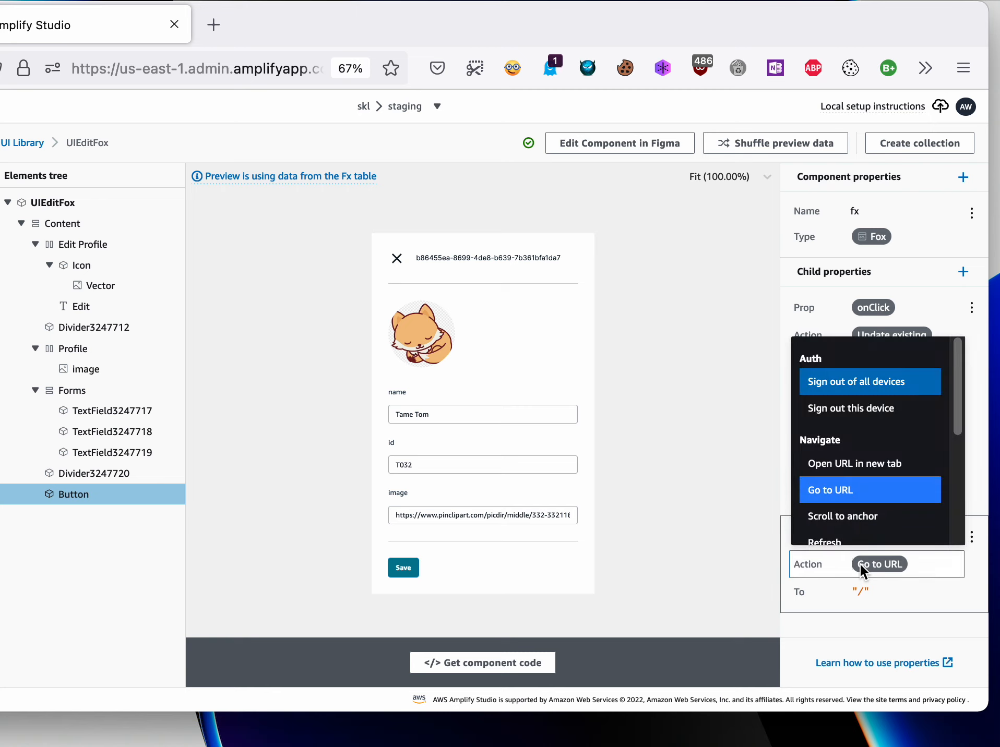
{"action": "left_click", "coordinate": [860, 563]}
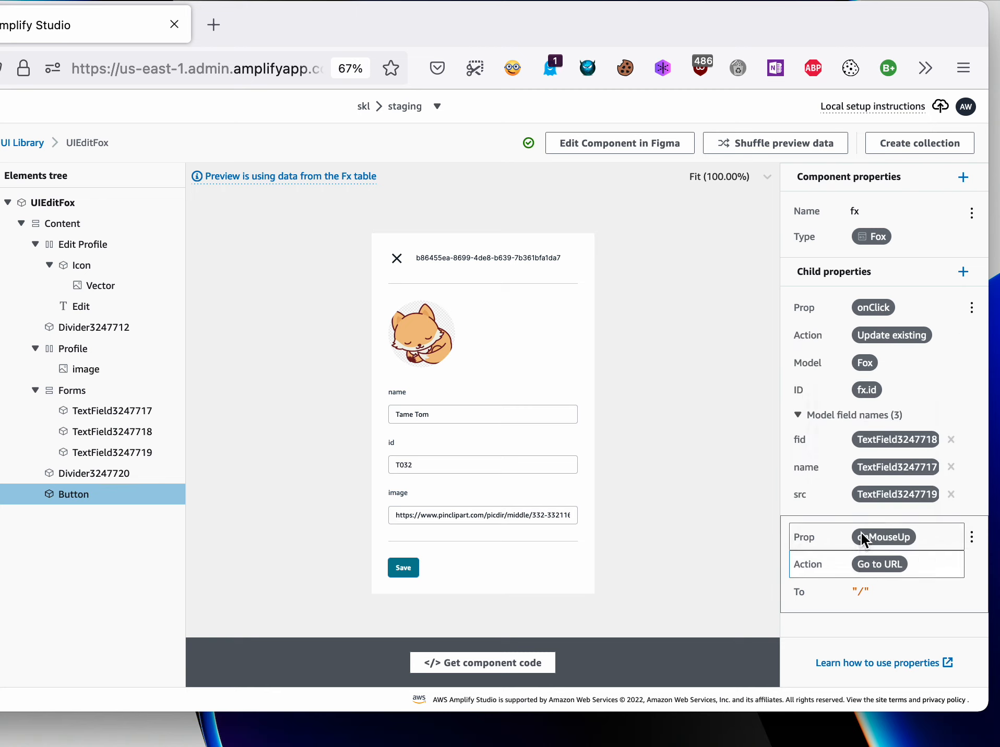
{"action": "left_click", "coordinate": [861, 533]}
{"action": "scroll", "coordinate": [868, 613], "scroll_direction": "down", "scroll_amount": 2}
{"action": "scroll", "coordinate": [868, 613], "scroll_direction": "down", "scroll_amount": 5}
{"action": "left_click", "coordinate": [736, 574]}
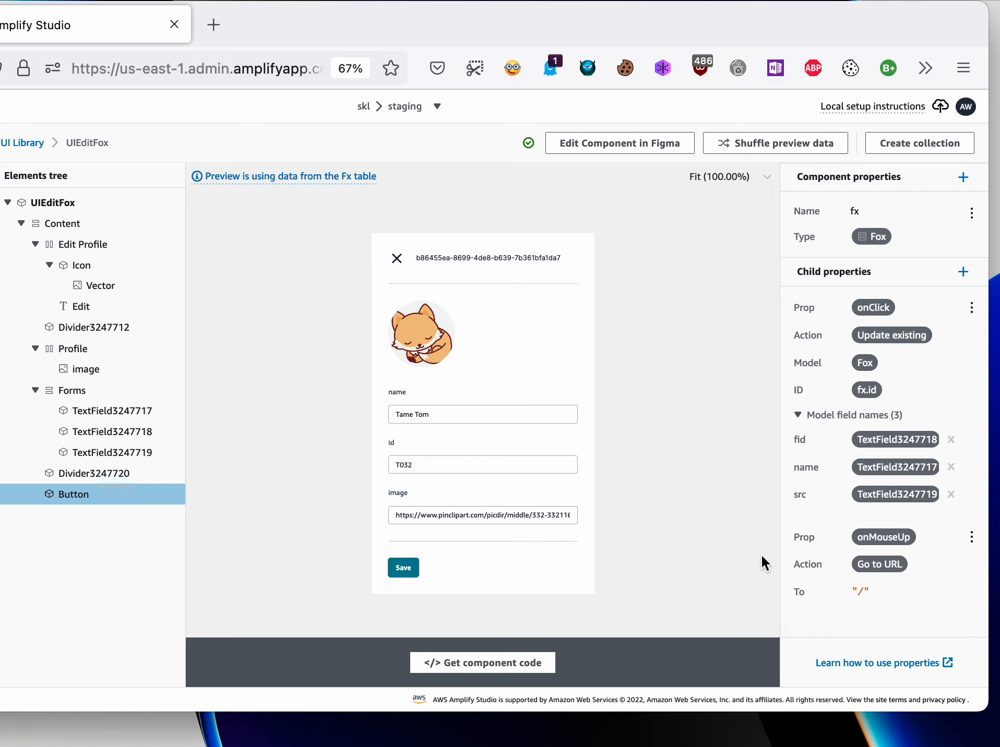
{"action": "left_click", "coordinate": [862, 593]}
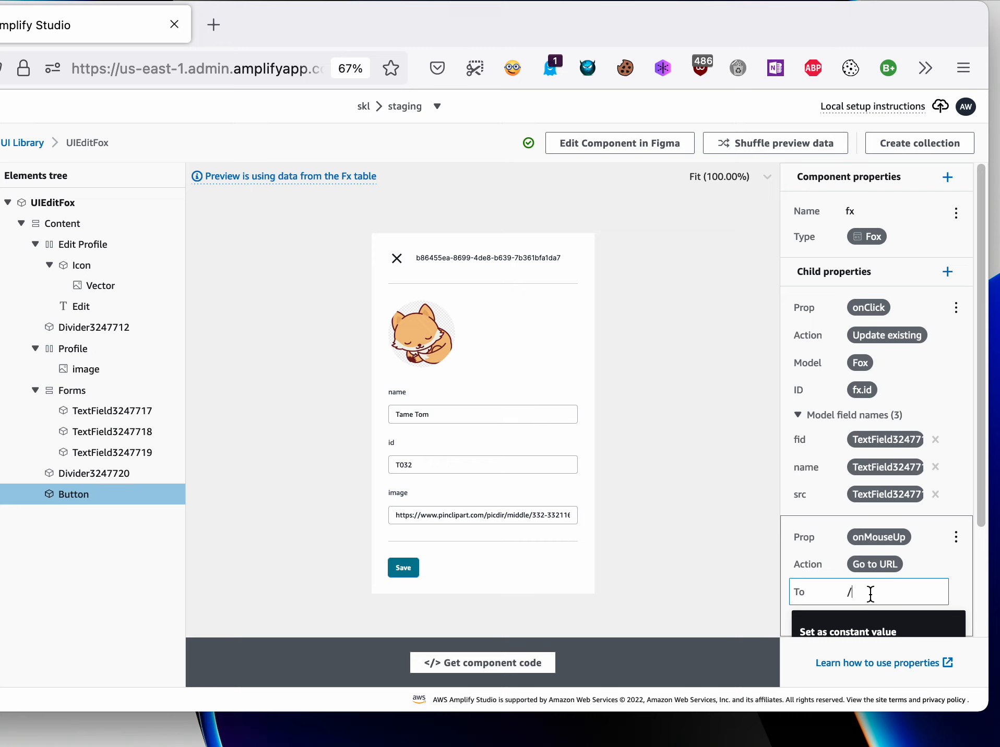
{"action": "left_click", "coordinate": [706, 576]}
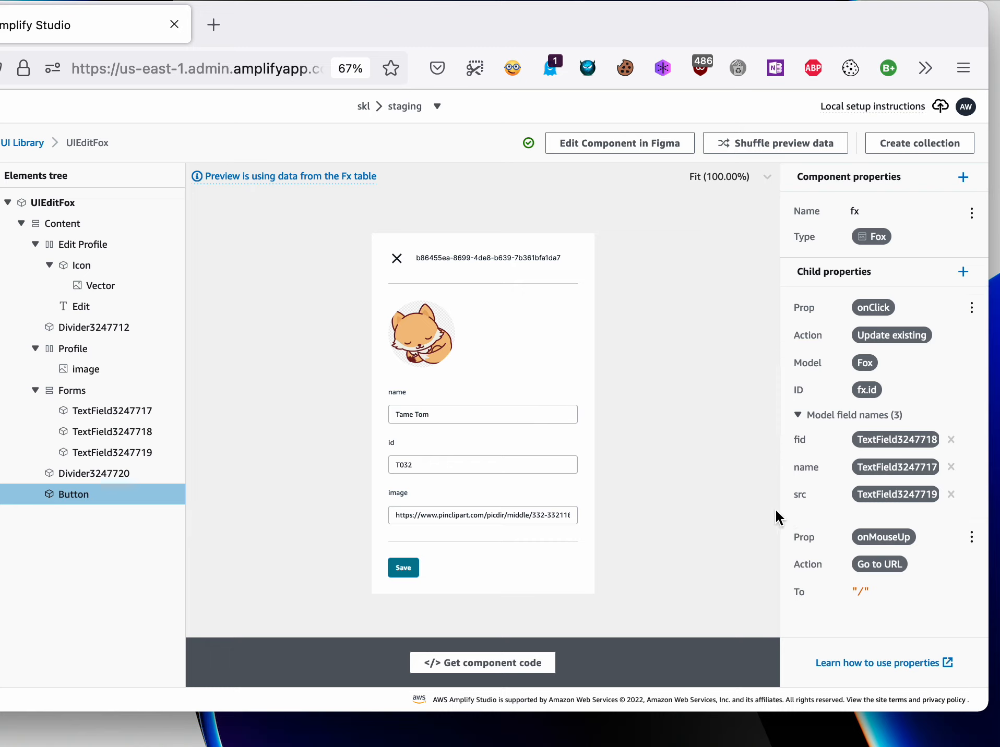